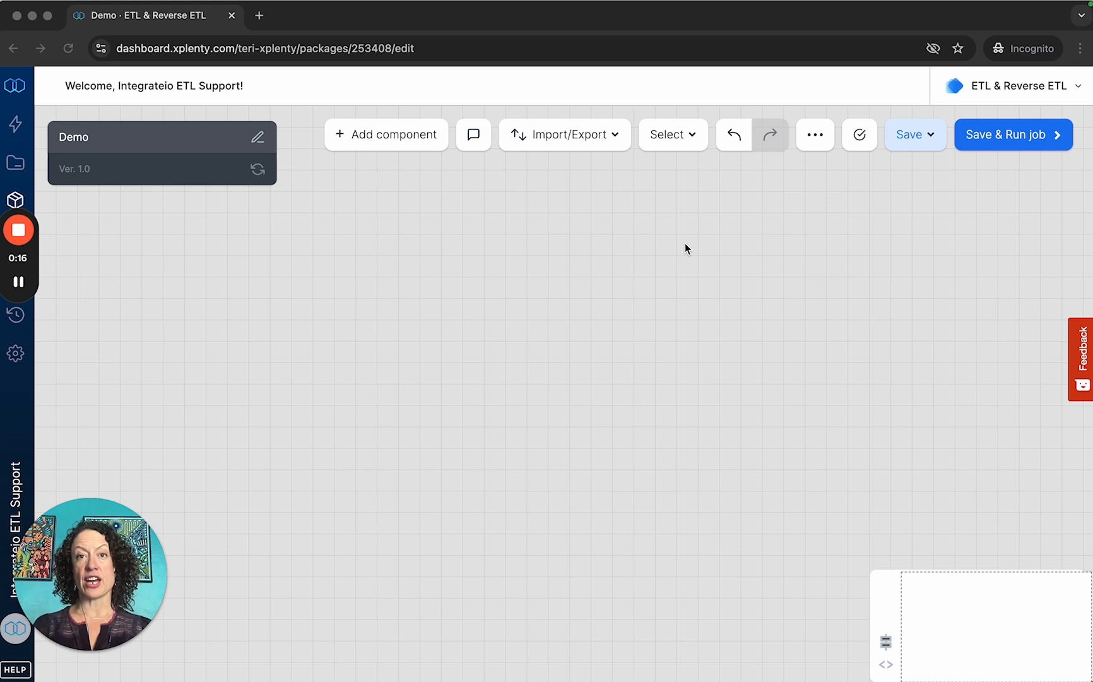
Step: Add a REST API source component to the Demo package and open its settings
click(393, 135)
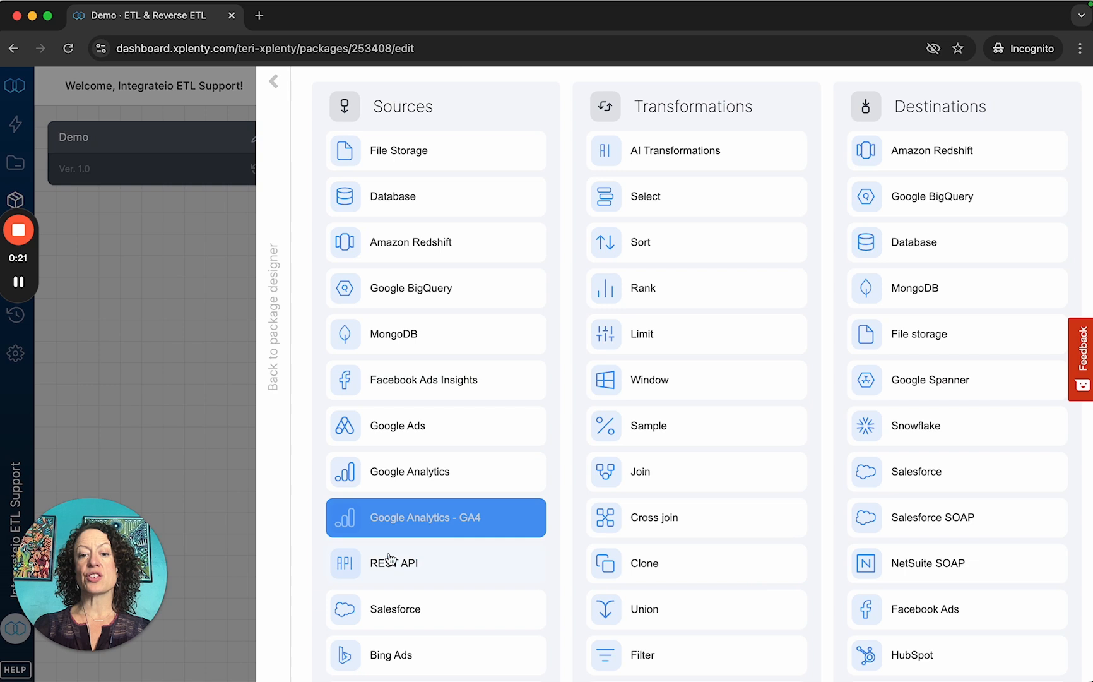
click(428, 570)
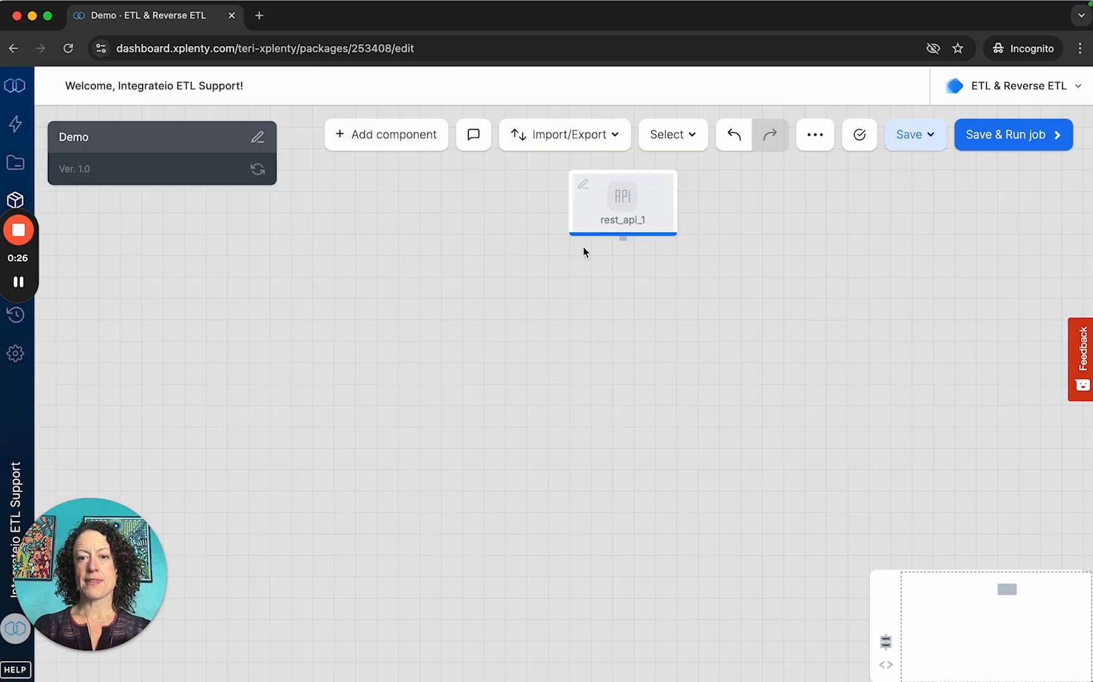
click(615, 197)
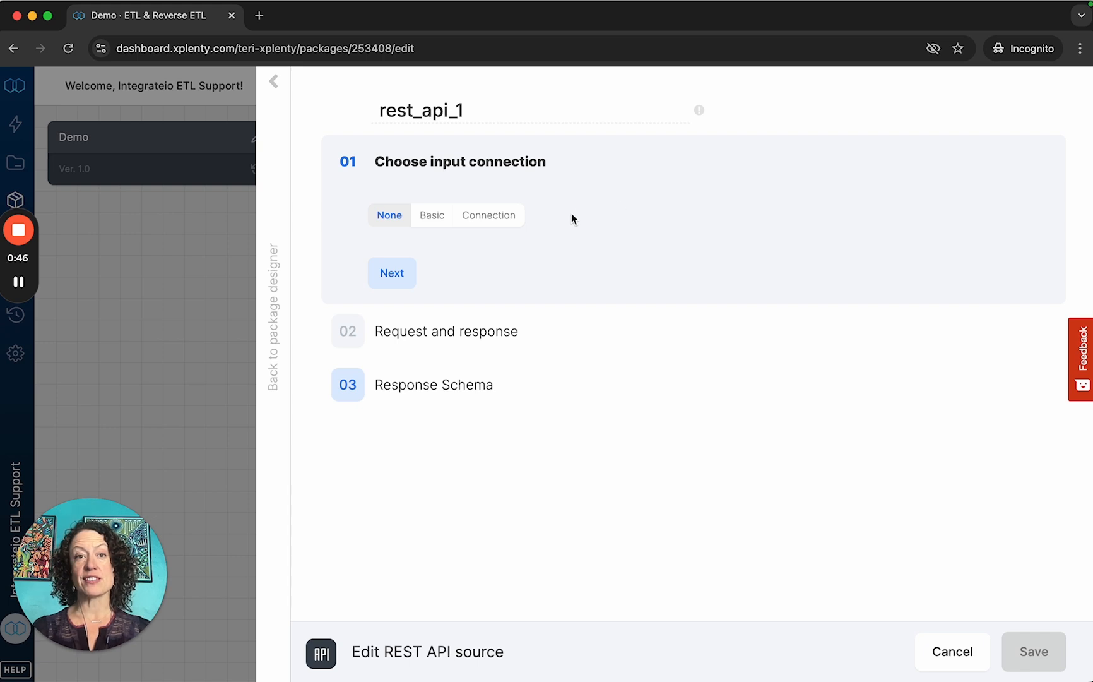
Step: Examine the input connection options: the new connection types, the existing connections, and the Basic username and password fields
click(497, 218)
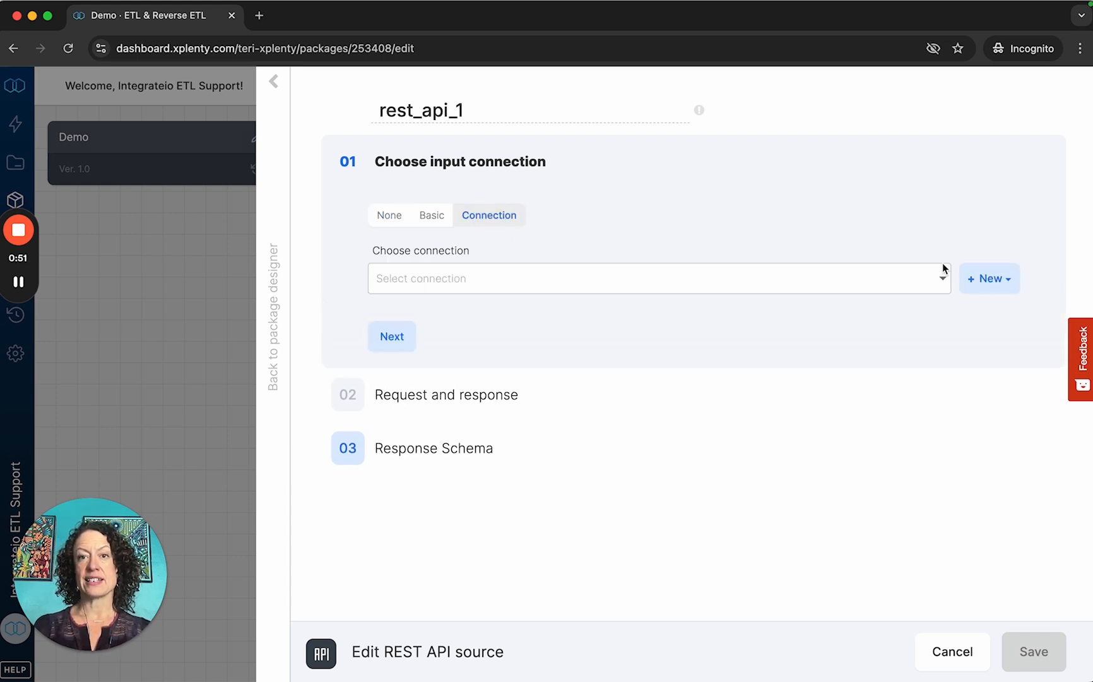
click(992, 276)
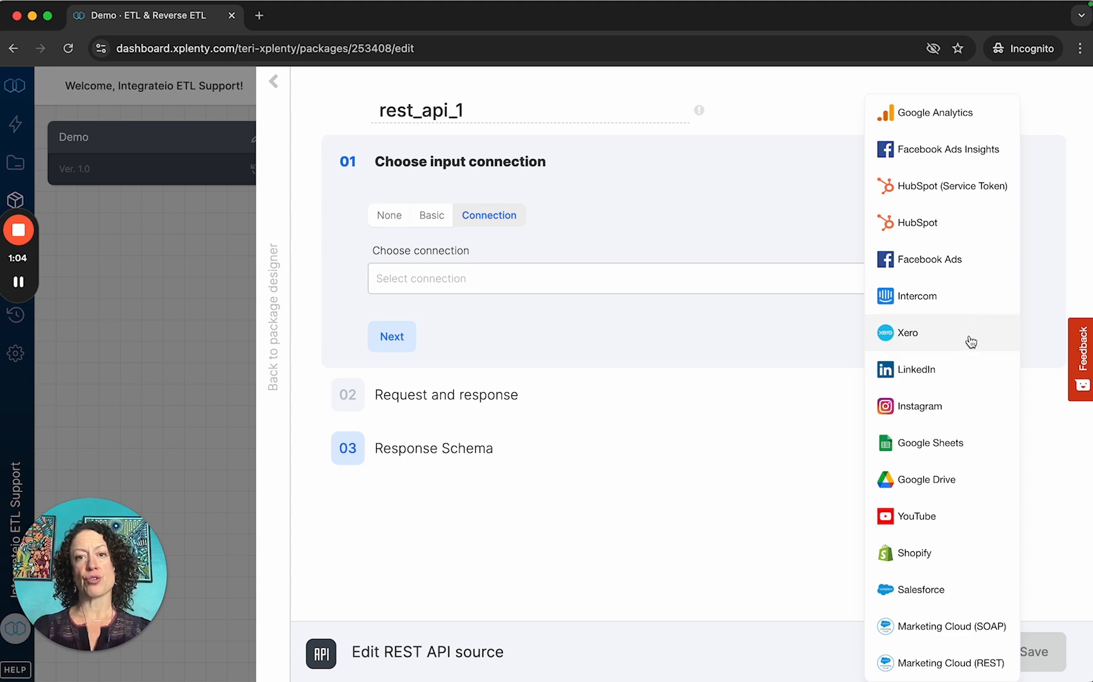
click(735, 363)
click(743, 282)
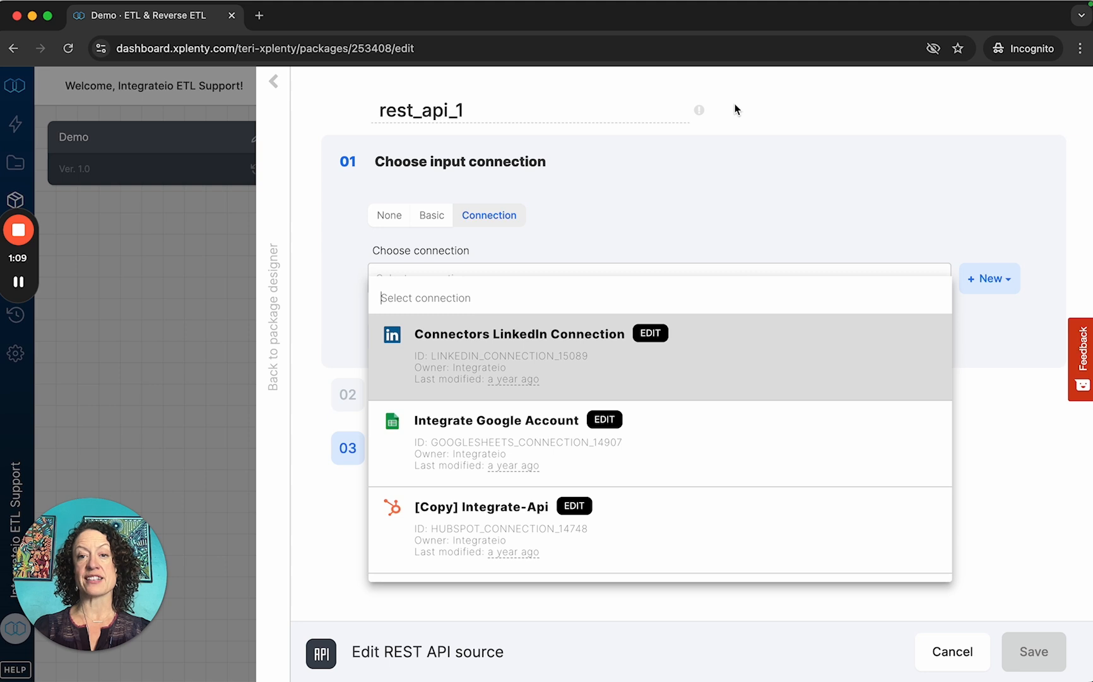
click(640, 221)
click(431, 215)
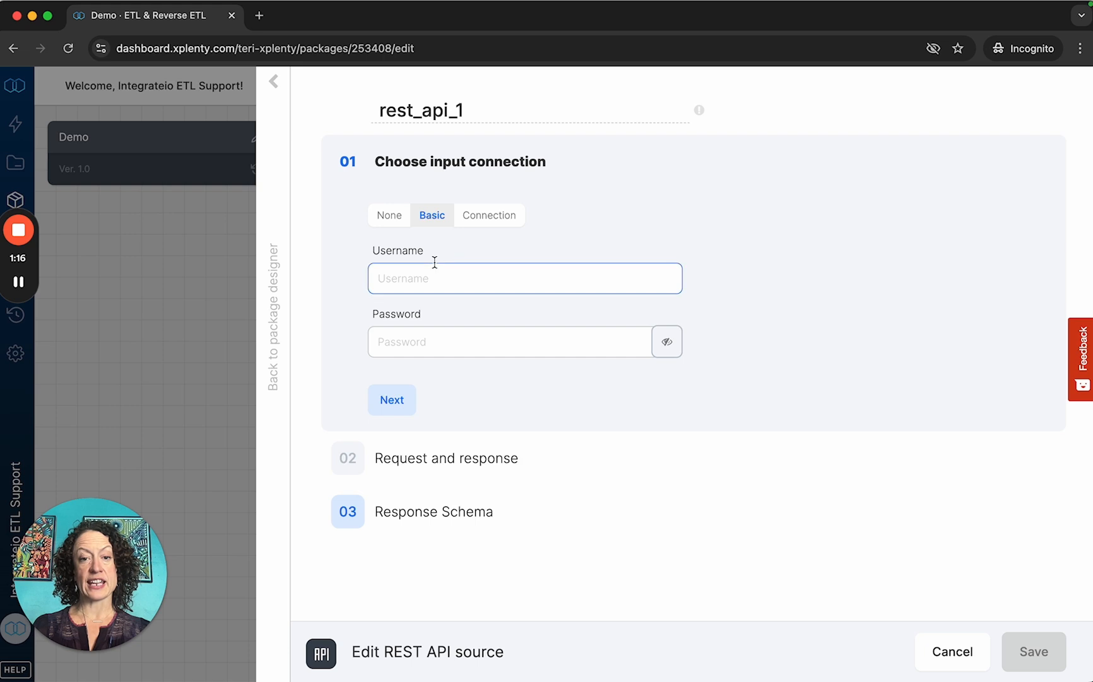
click(430, 337)
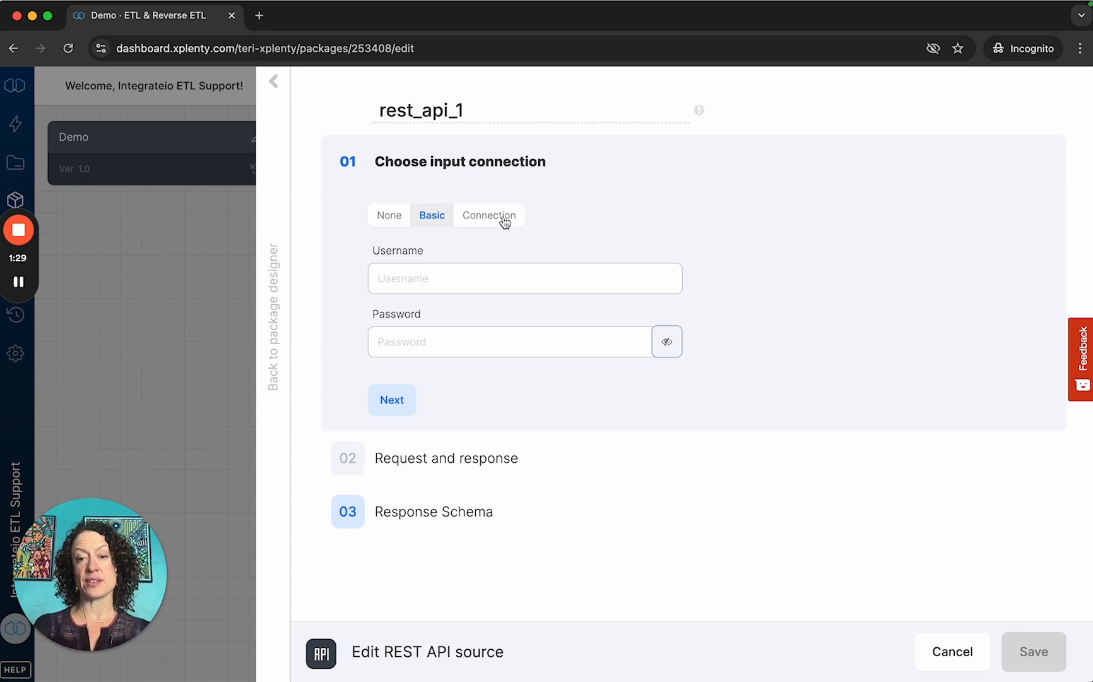
Step: Set the input connection authentication to None and proceed to the request and response configuration
click(389, 216)
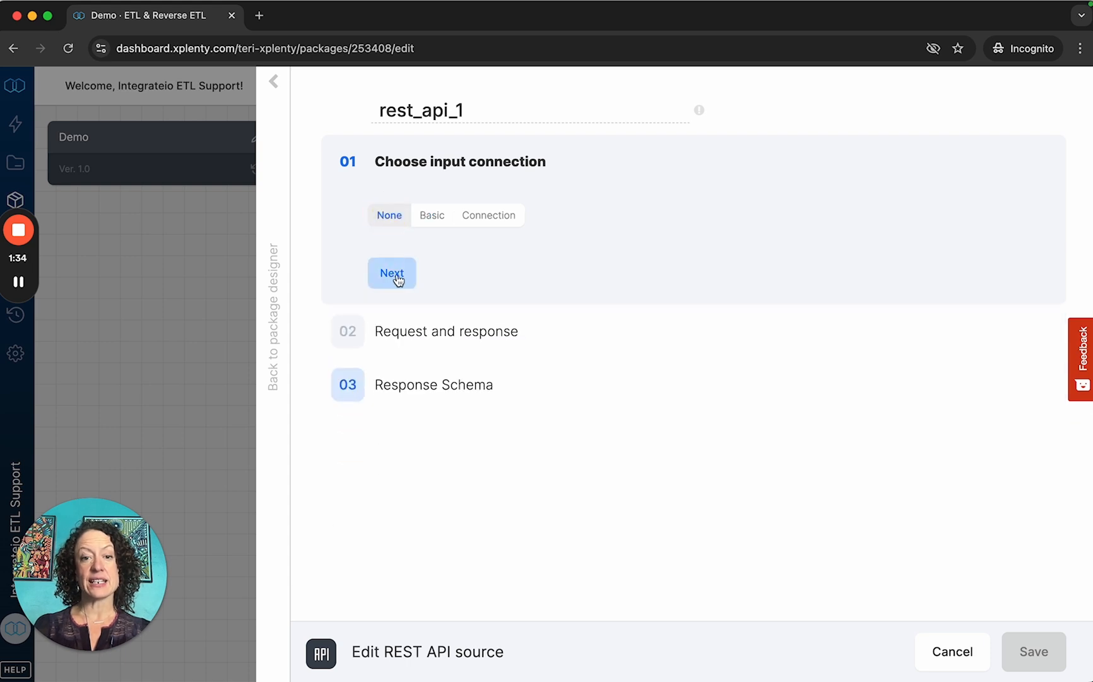
click(392, 273)
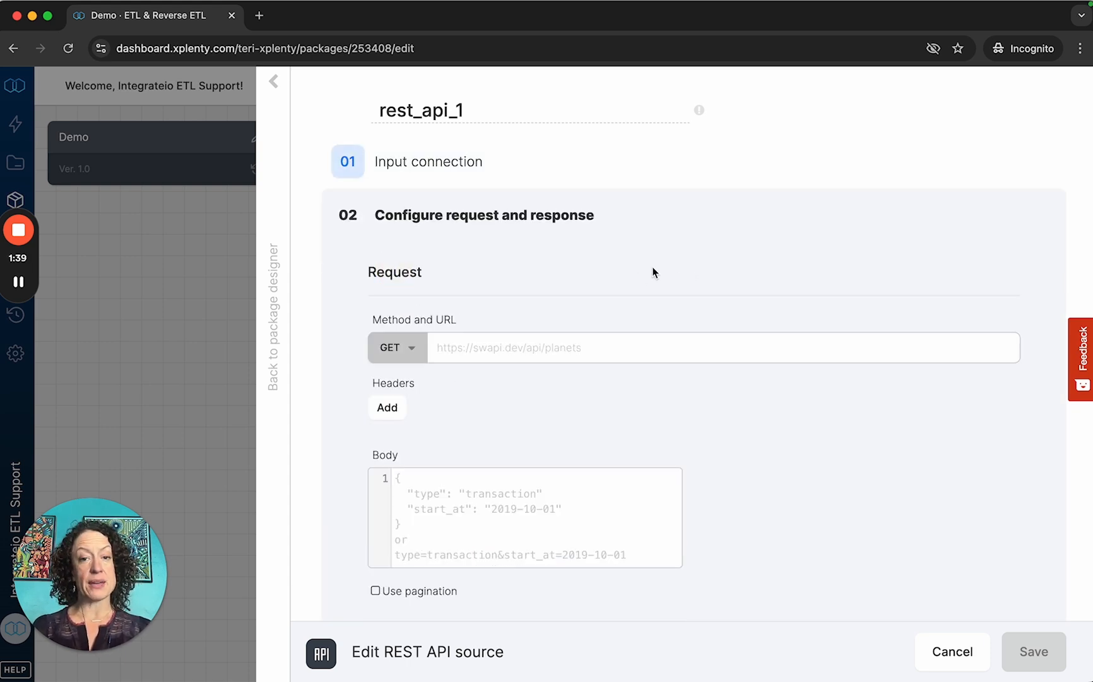
click(531, 352)
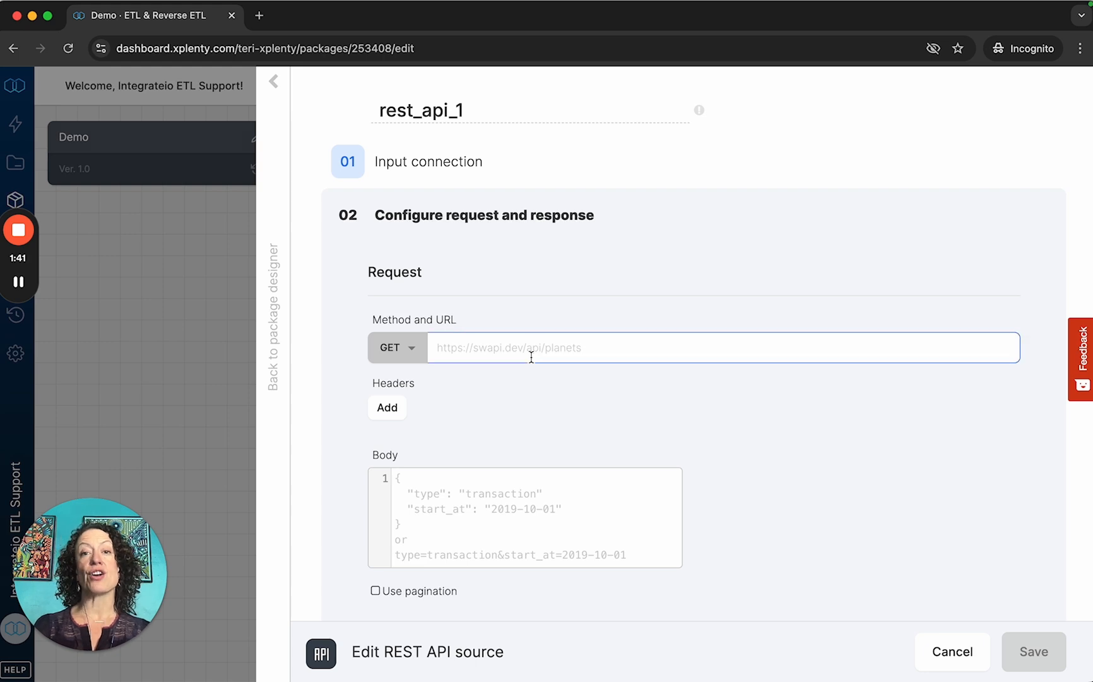
click(419, 420)
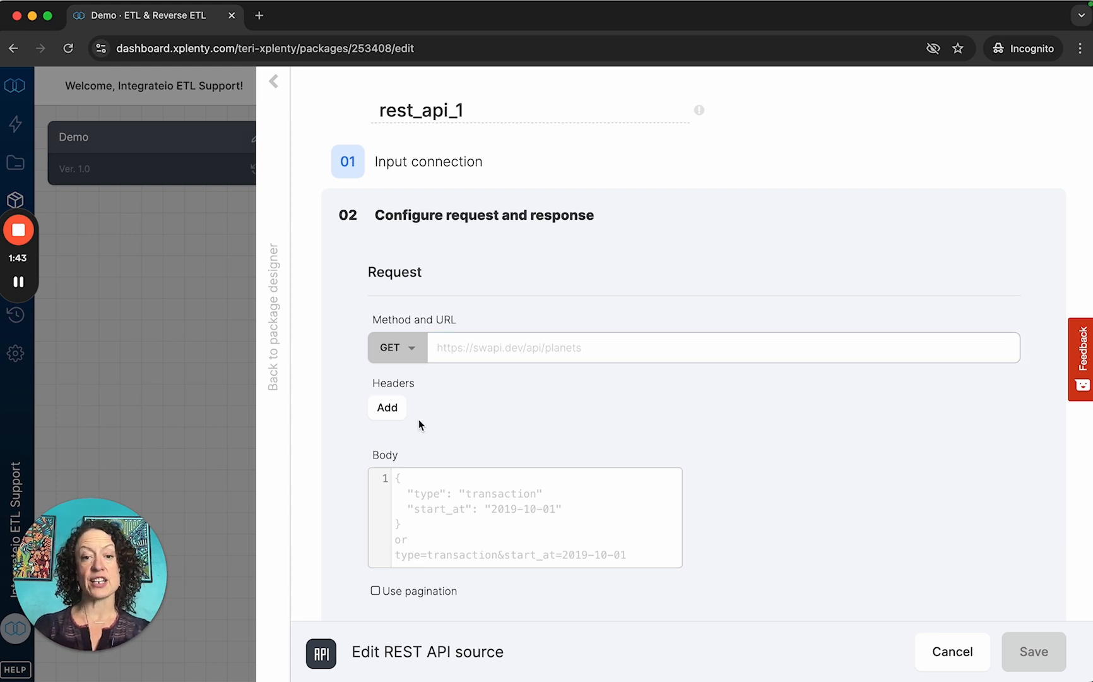
Step: Add a request header with the key X-Api-key and paste the API key as its value
click(388, 408)
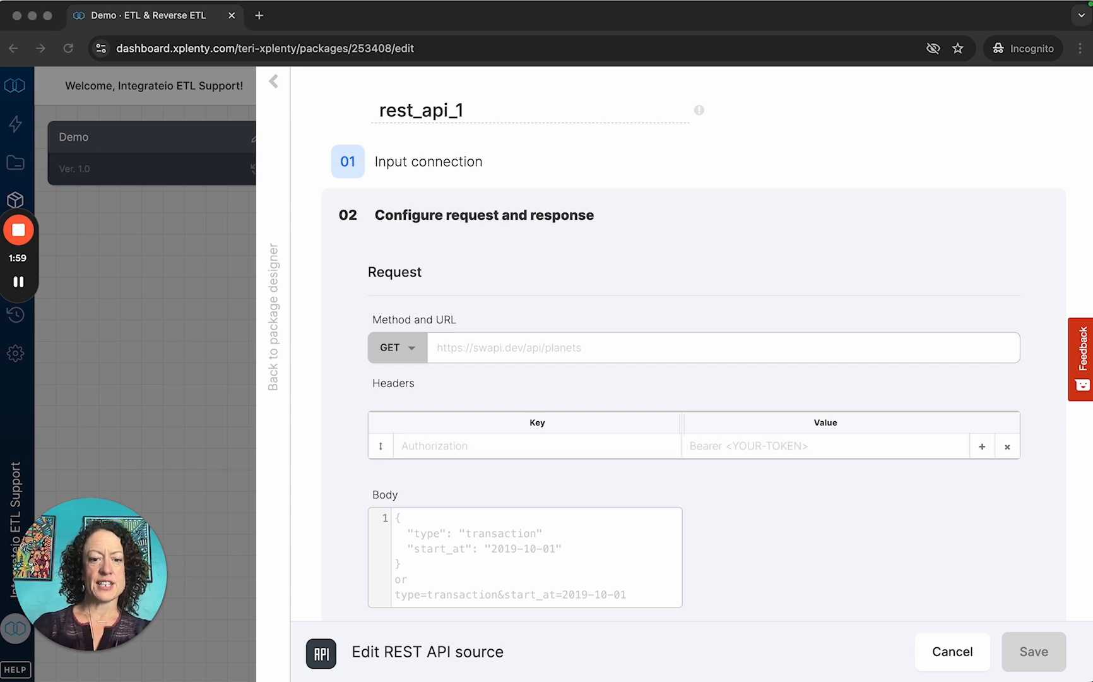
click(474, 446)
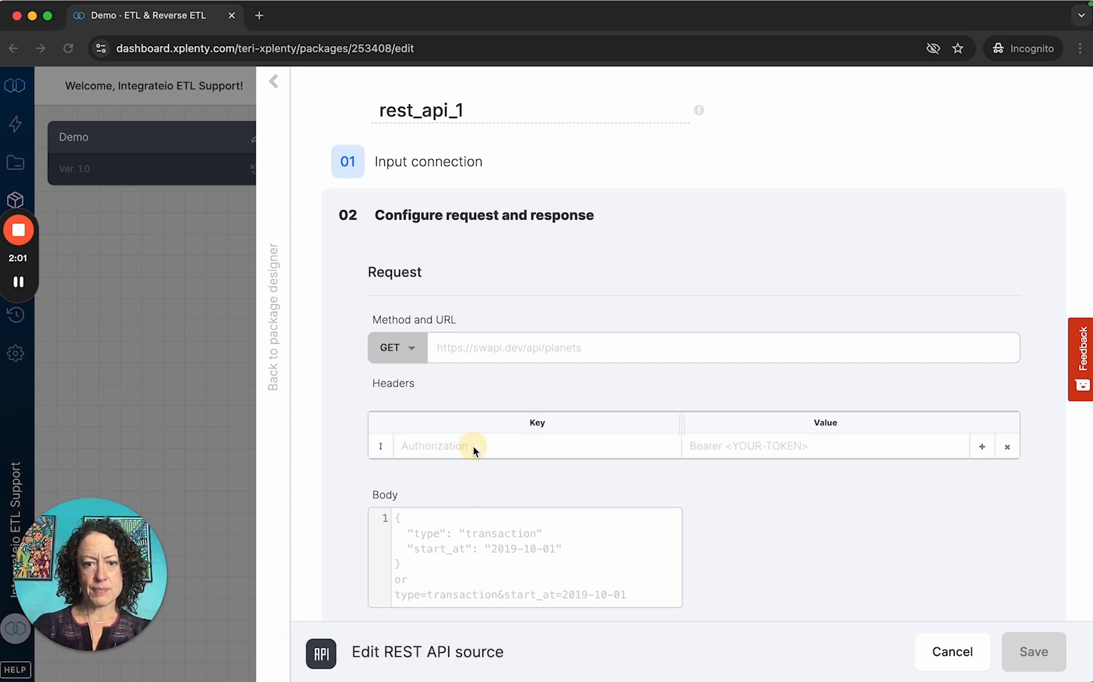
click(443, 447)
key(super+v)
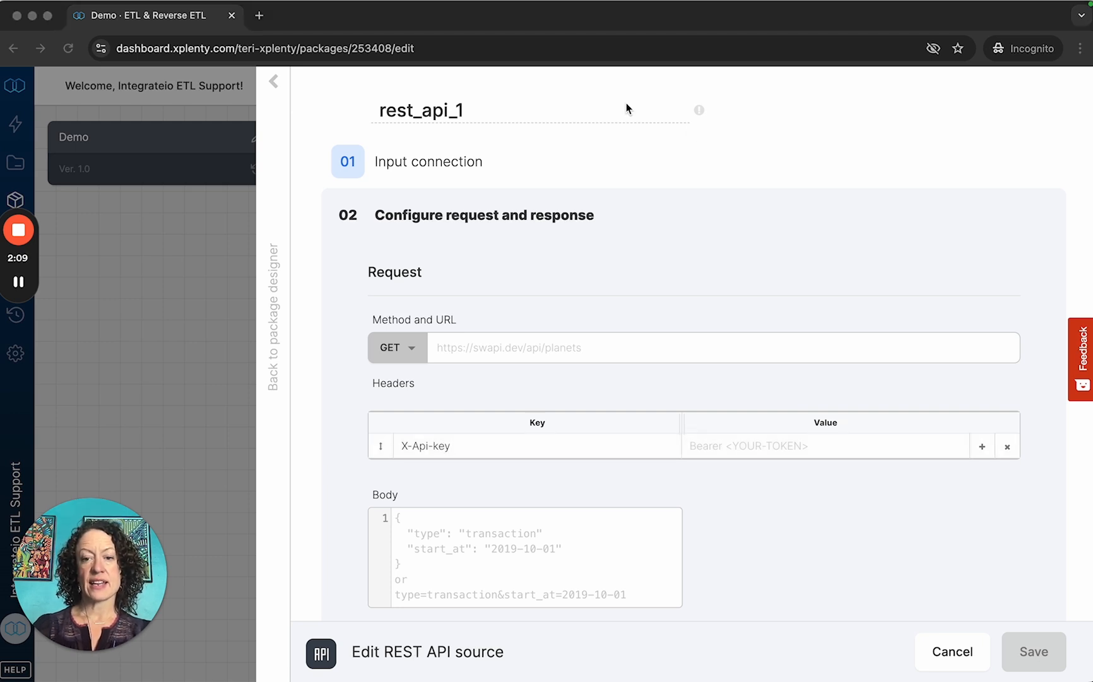
click(768, 449)
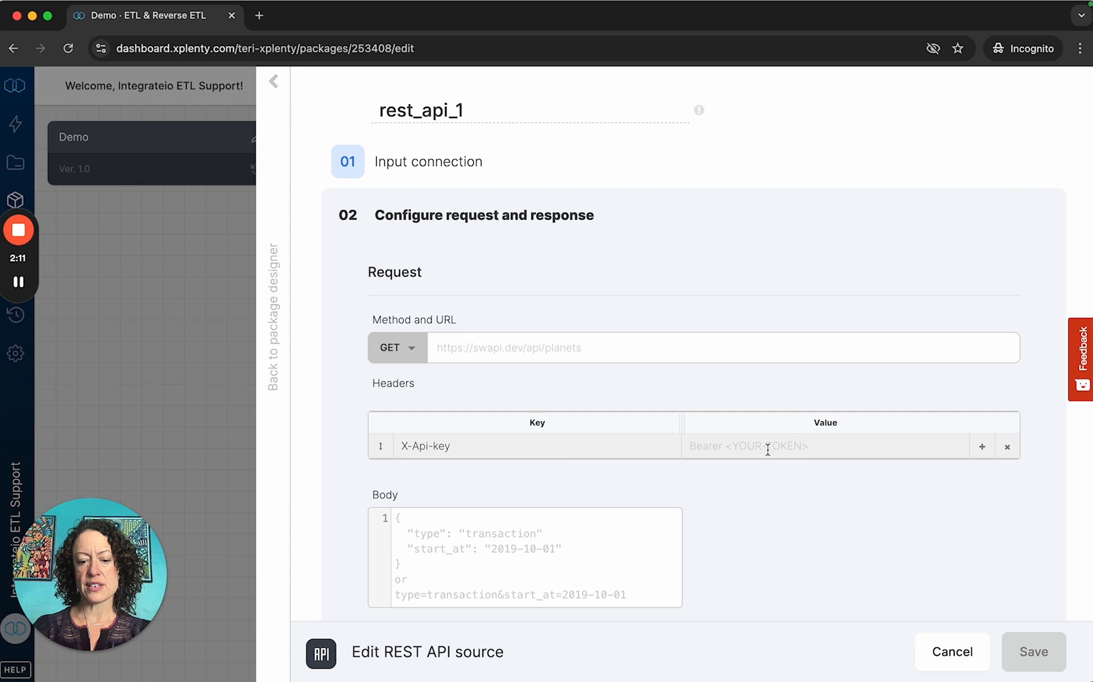
key(super+v)
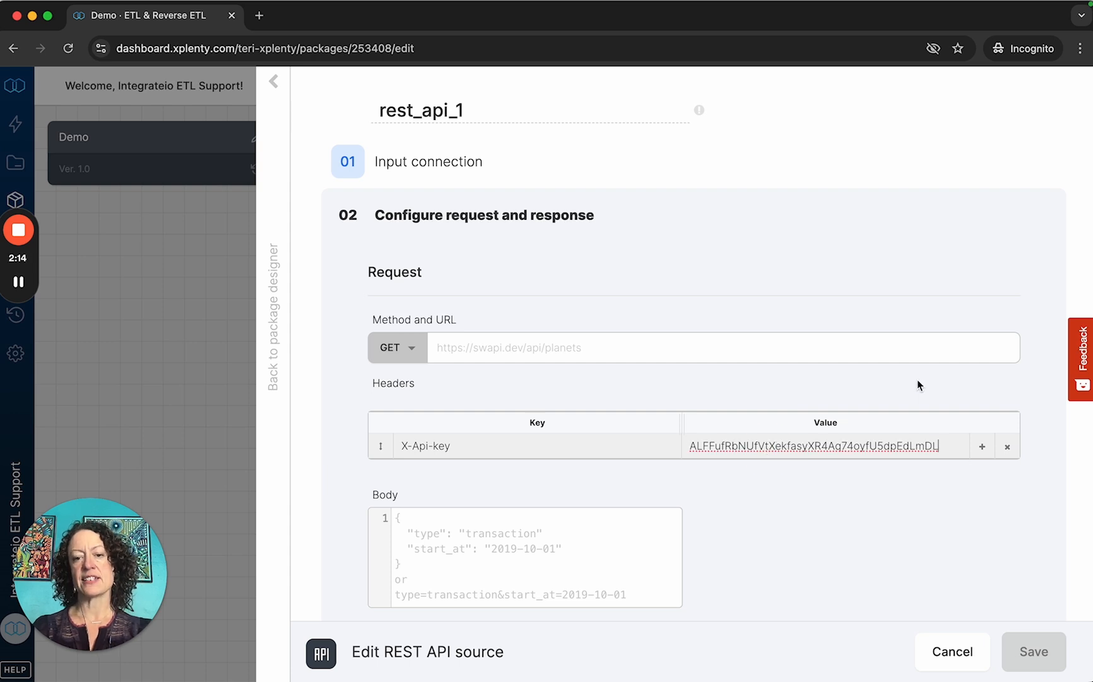
click(688, 359)
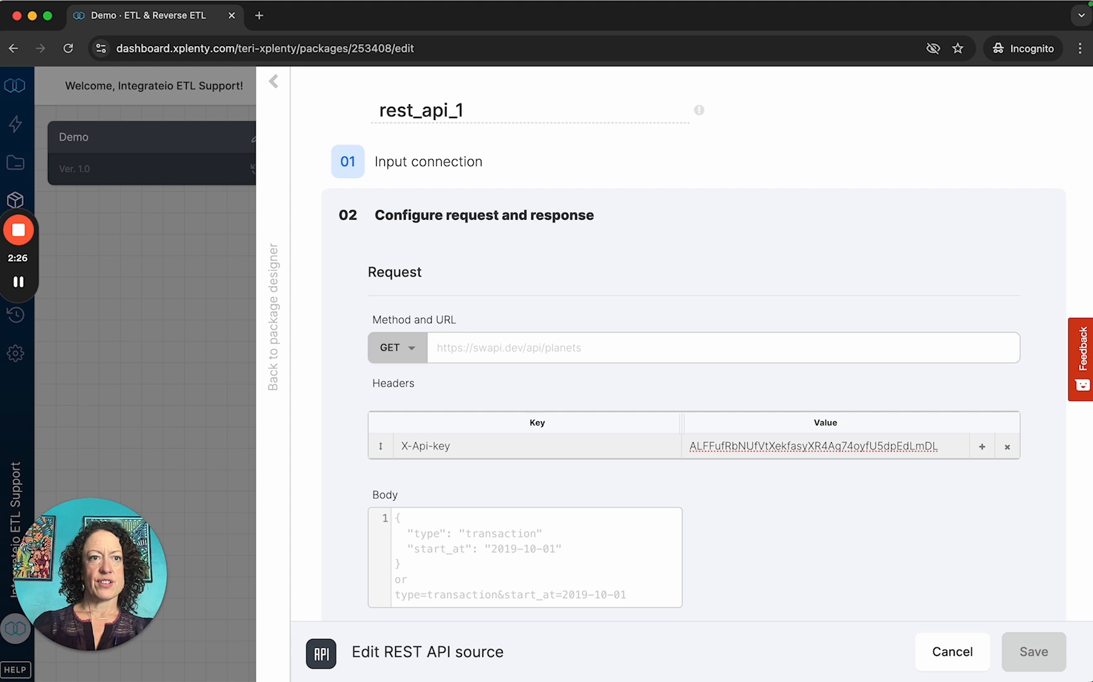
key(super+Tab)
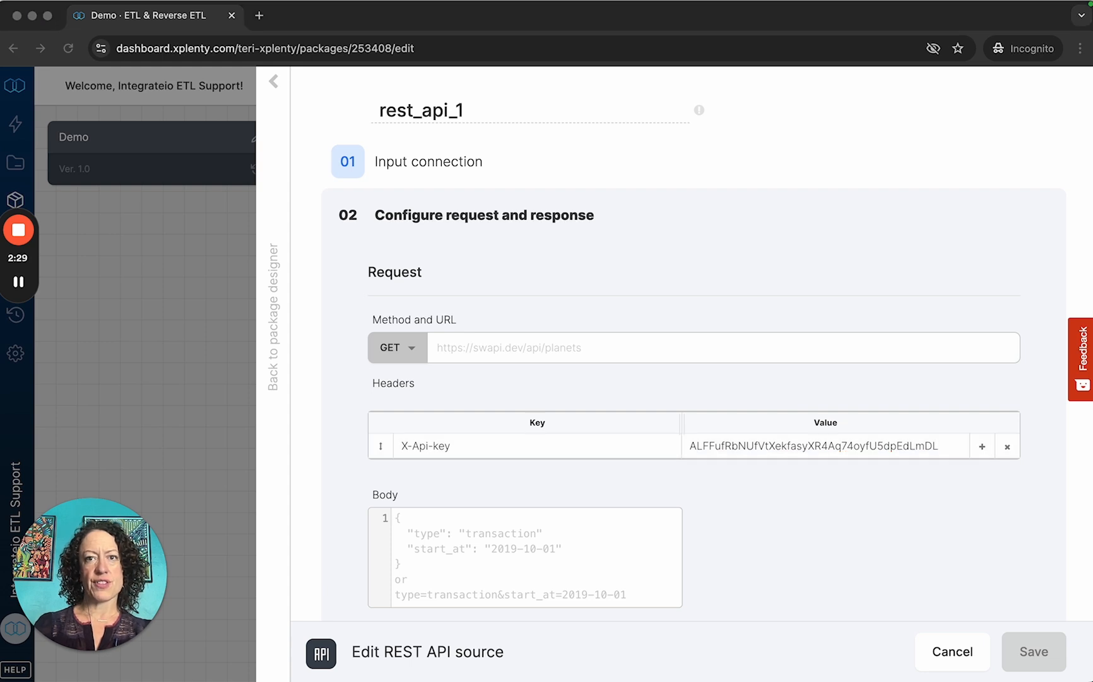
click(486, 343)
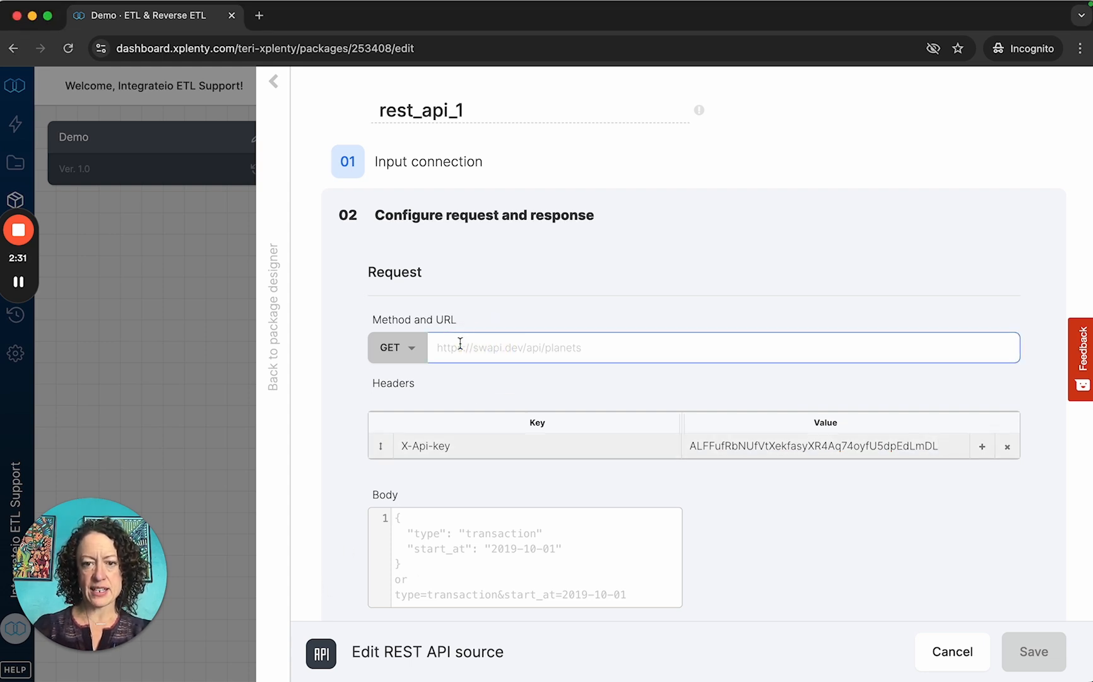
text(https://developer.nrel.gov/api/alt-fuel-stations/v1.json?limit=200)
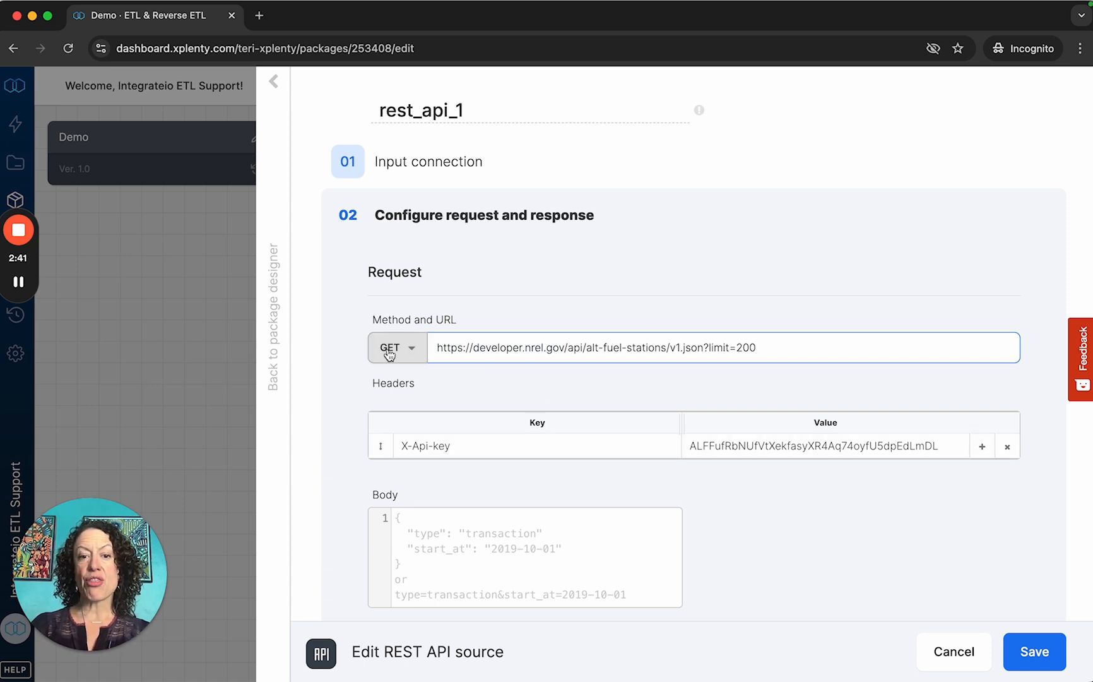
click(408, 348)
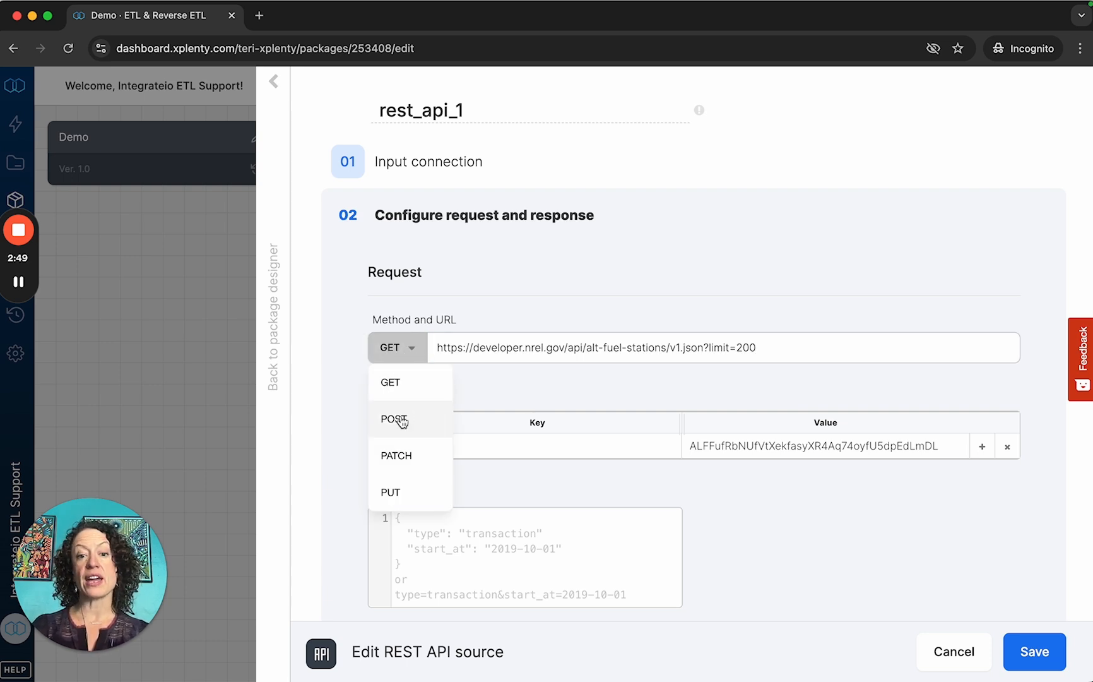
click(467, 398)
Step: Turn on pagination for the API request with the Automatic pagination scheme
scroll(407, 357, down, 1)
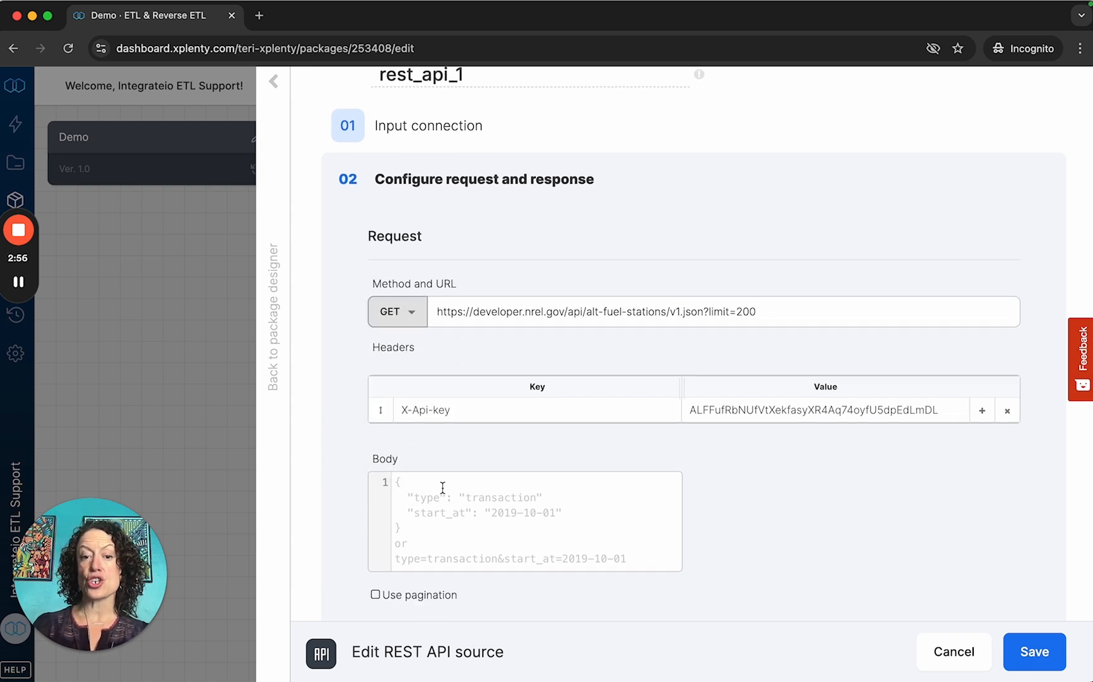
scroll(442, 489, down, 2)
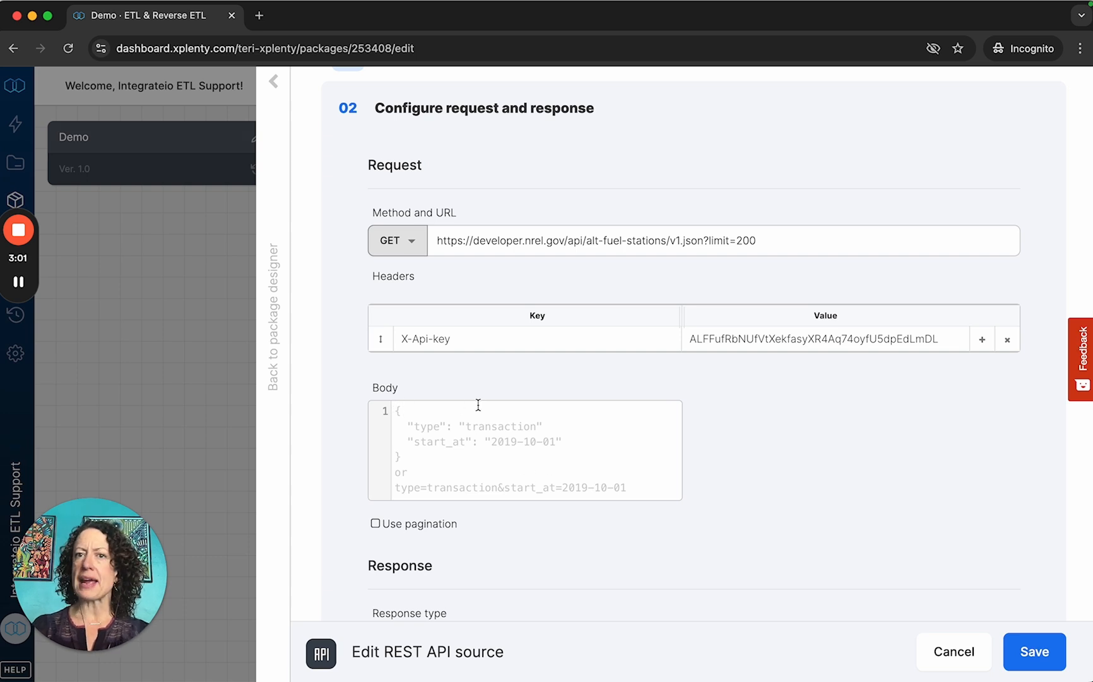
scroll(511, 421, down, 4)
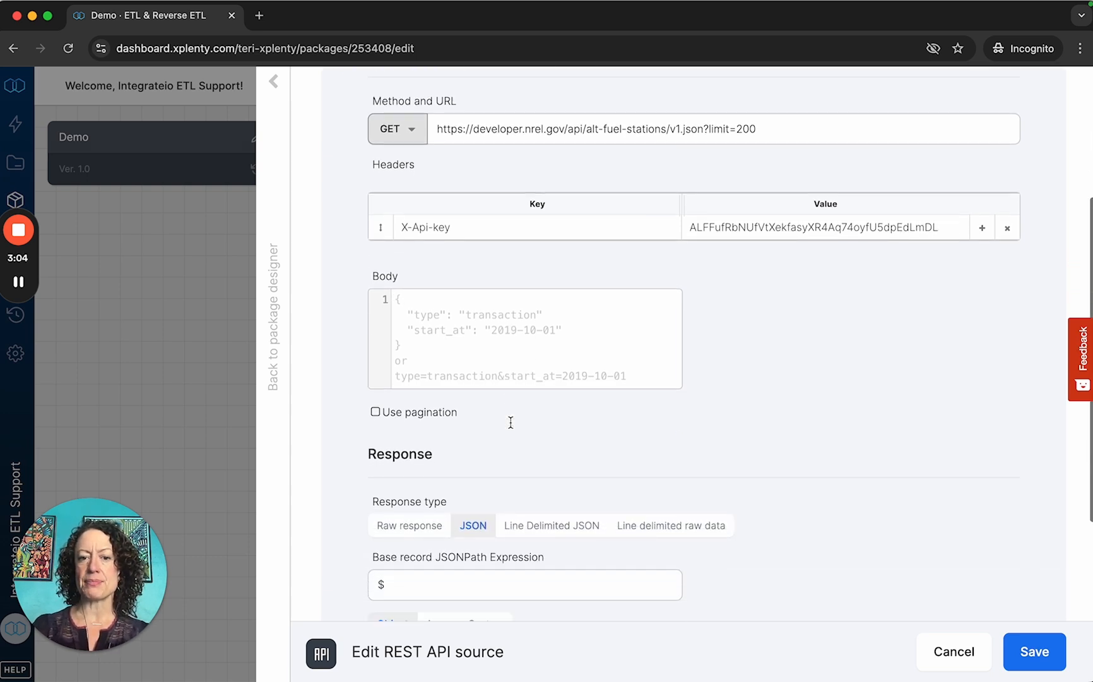
click(376, 387)
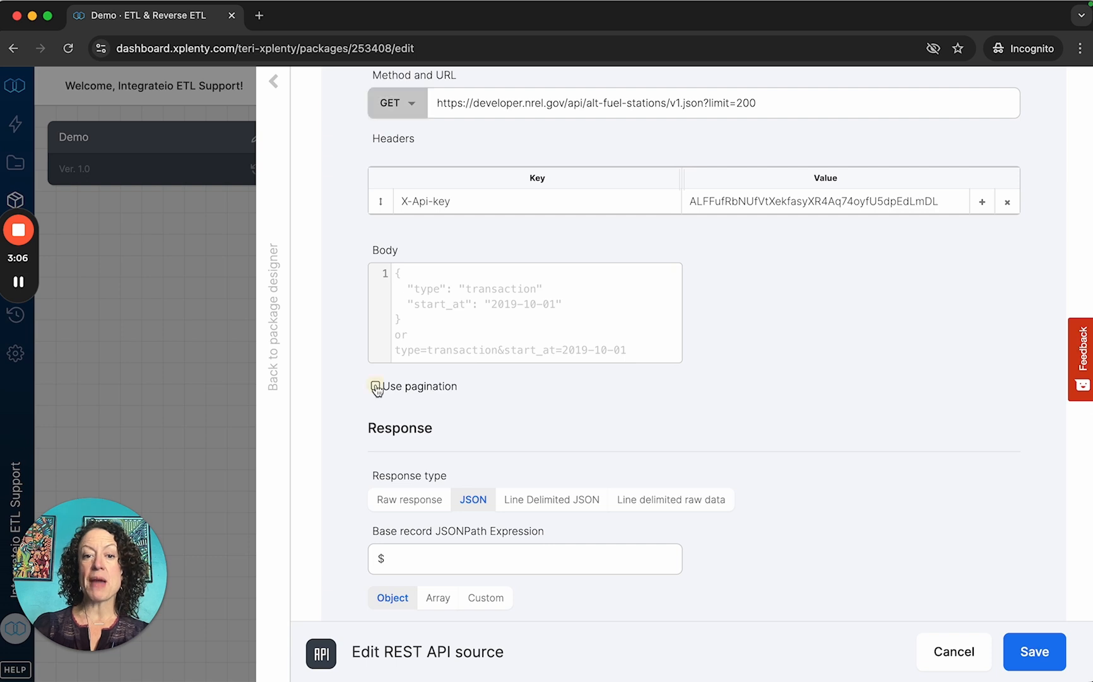
scroll(536, 379, down, 1)
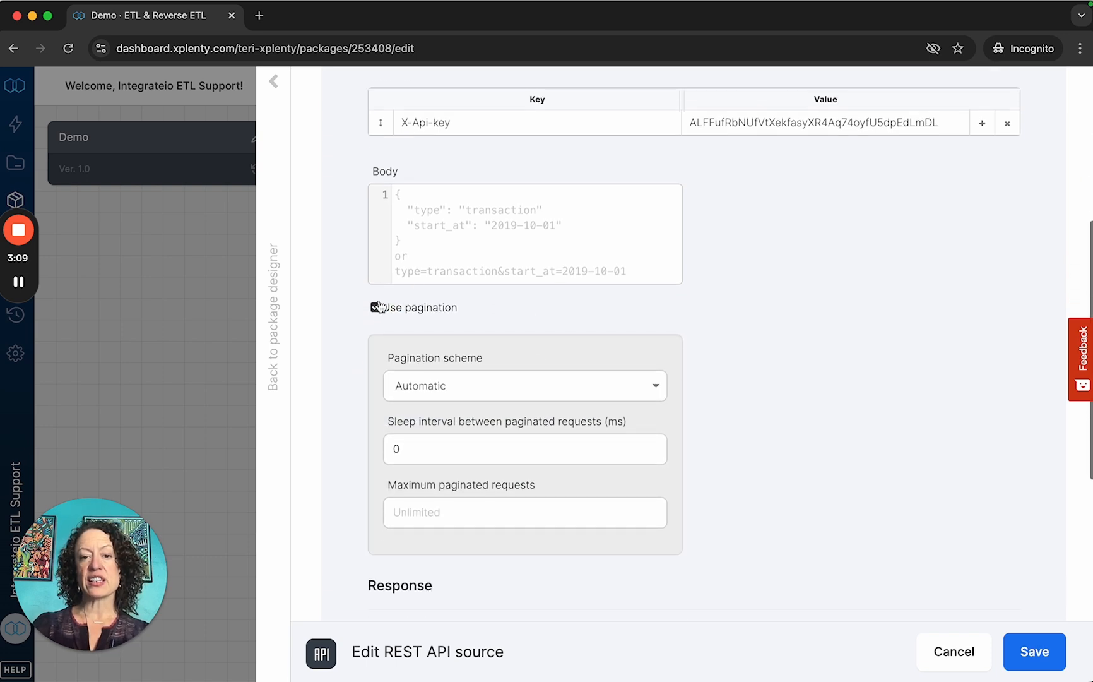
scroll(502, 298, down, 2)
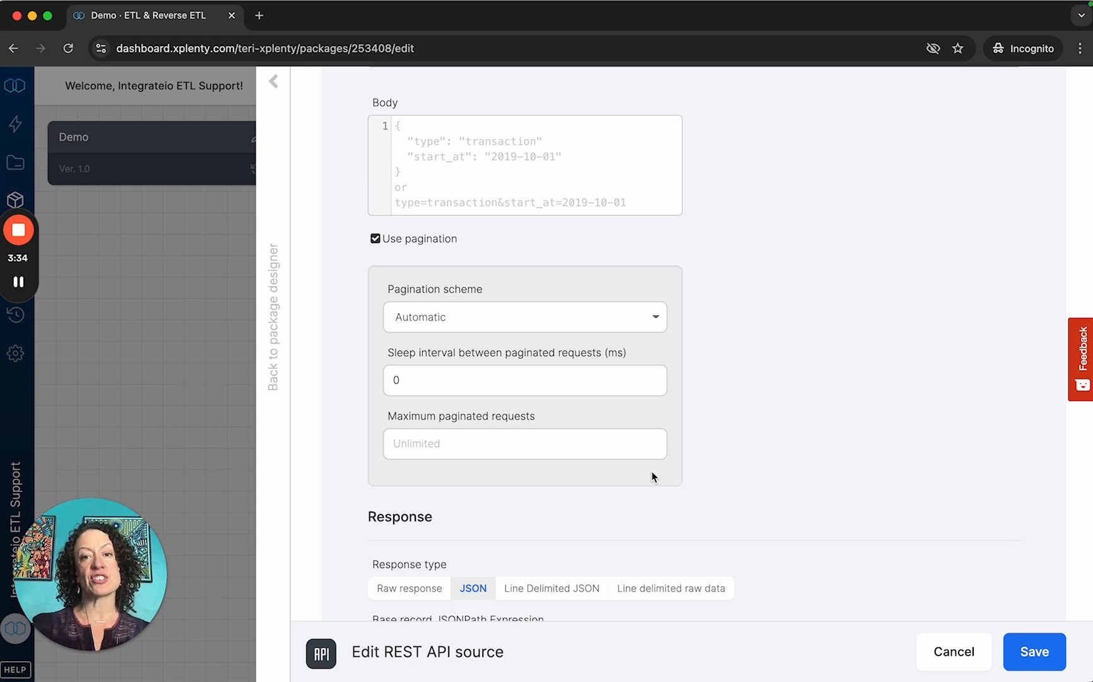
click(663, 443)
Step: Use JSON as the response type with the base record expression $ and Object, and proceed to the response schema
scroll(663, 442, down, 2)
scroll(663, 441, down, 1)
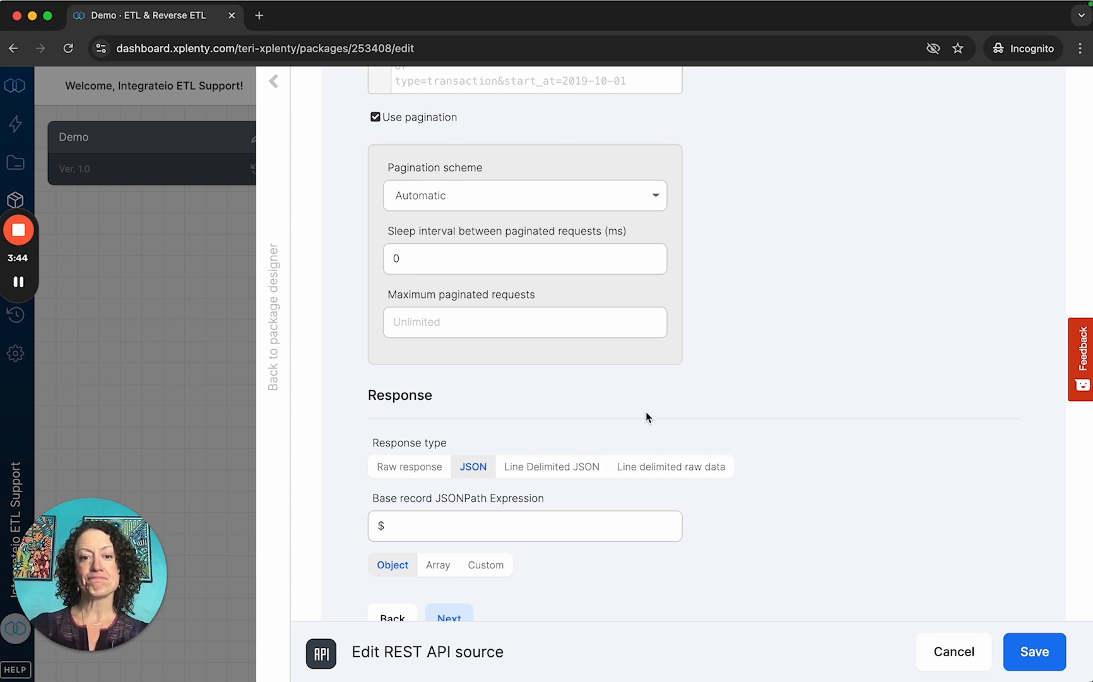
scroll(646, 412, down, 1)
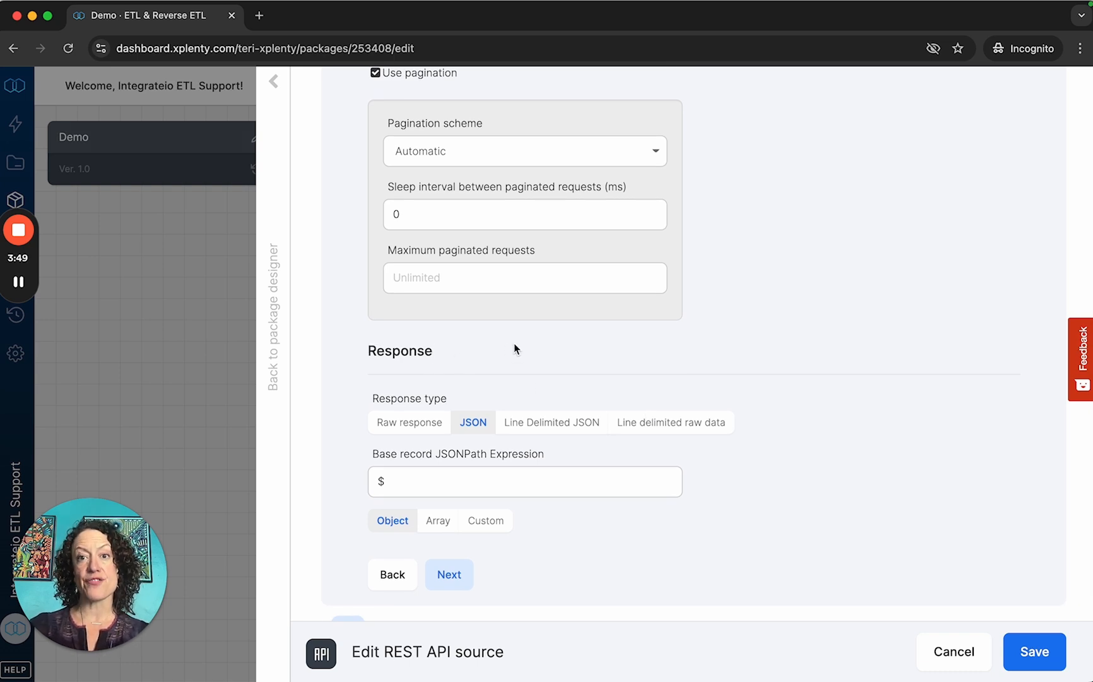
scroll(543, 371, down, 1)
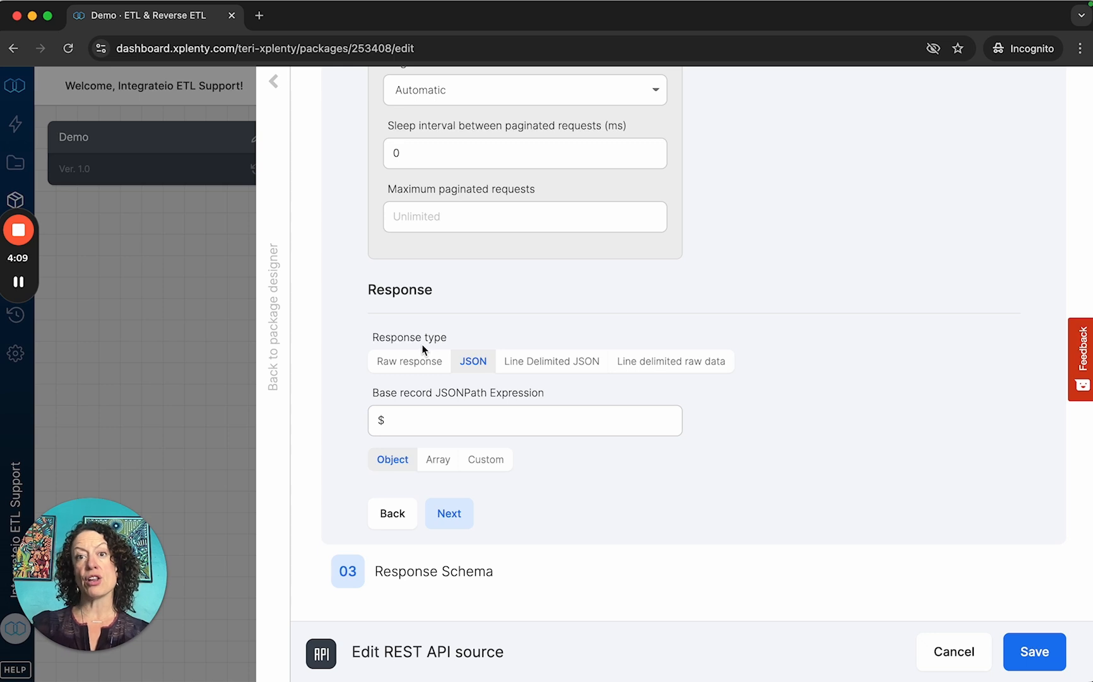
click(435, 364)
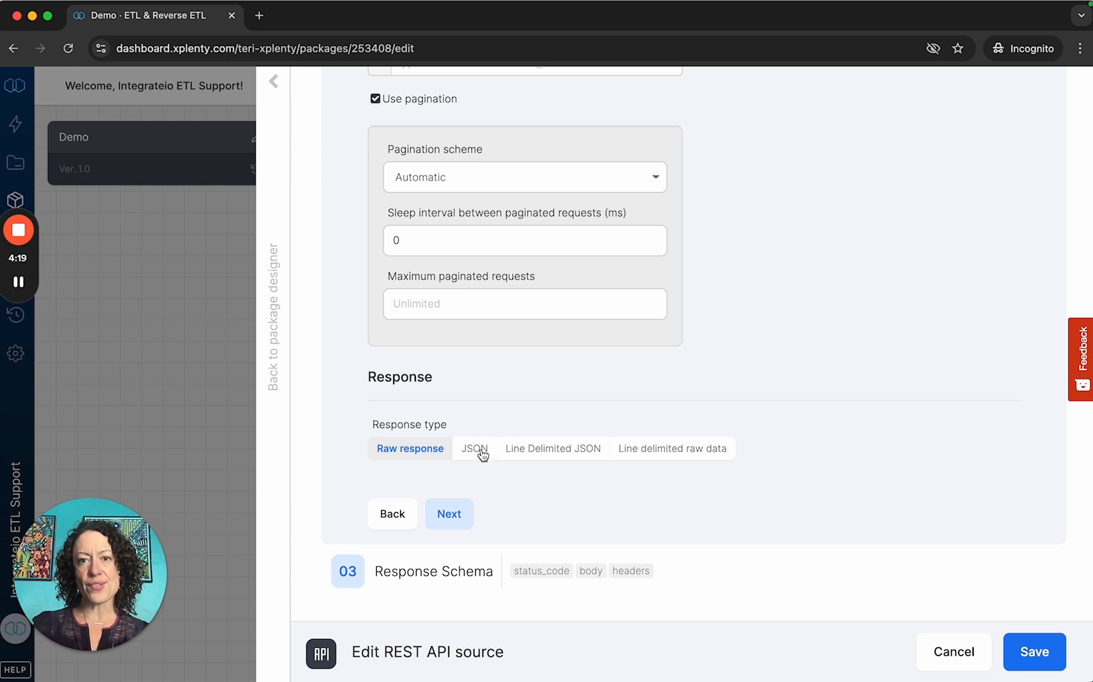
click(475, 448)
scroll(515, 399, down, 3)
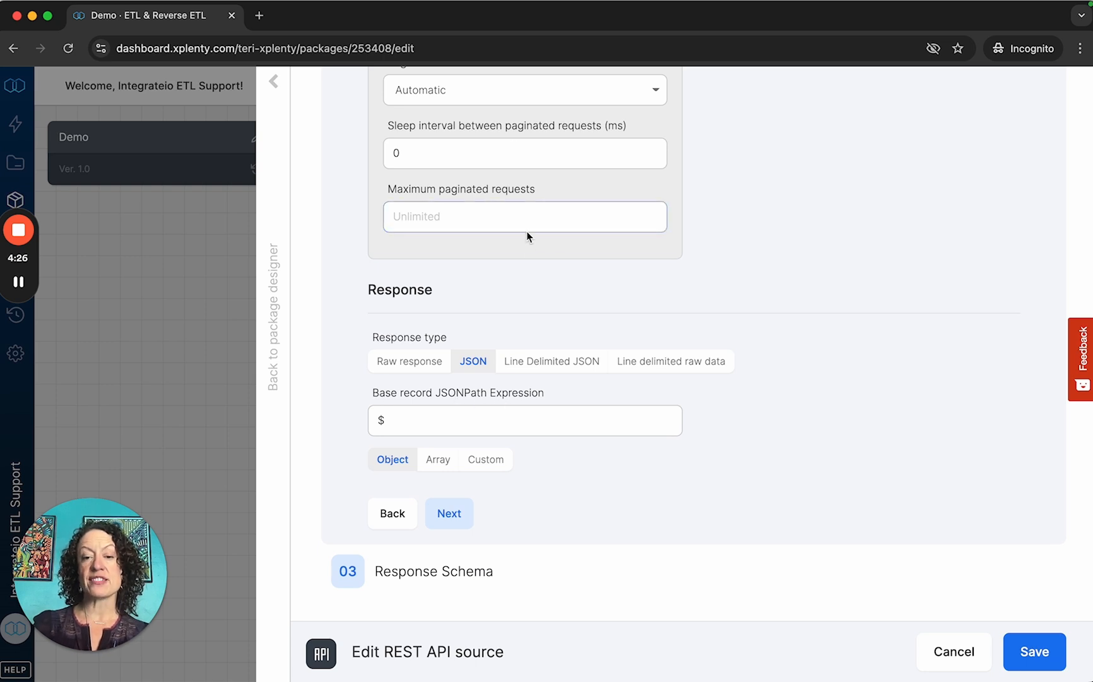
click(515, 420)
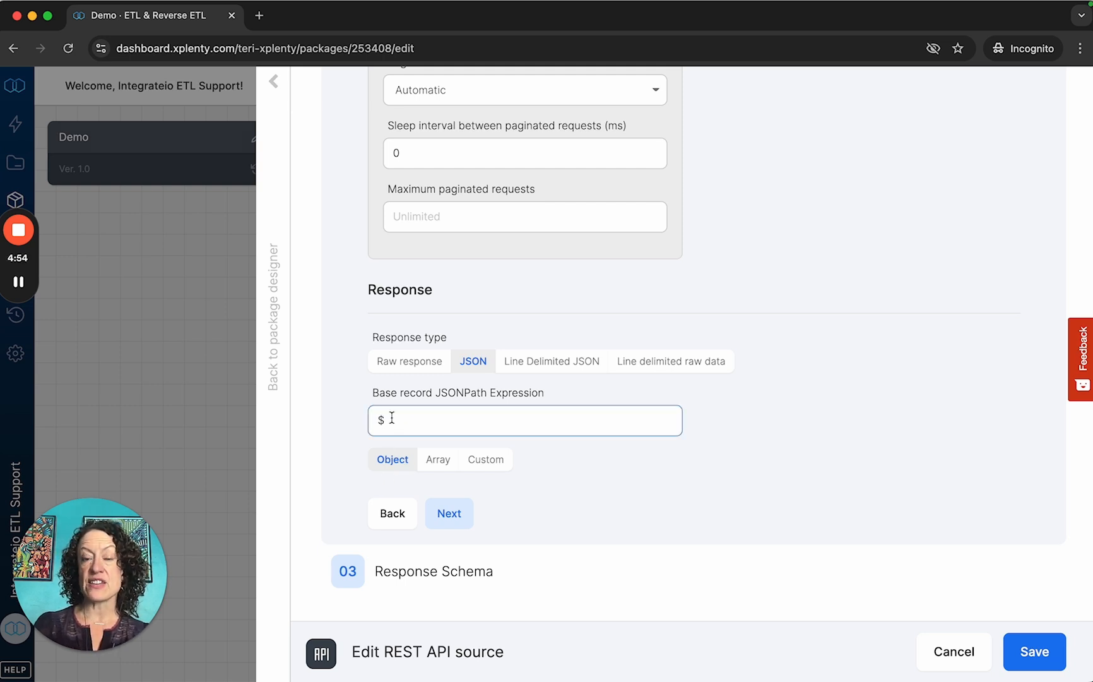
click(466, 518)
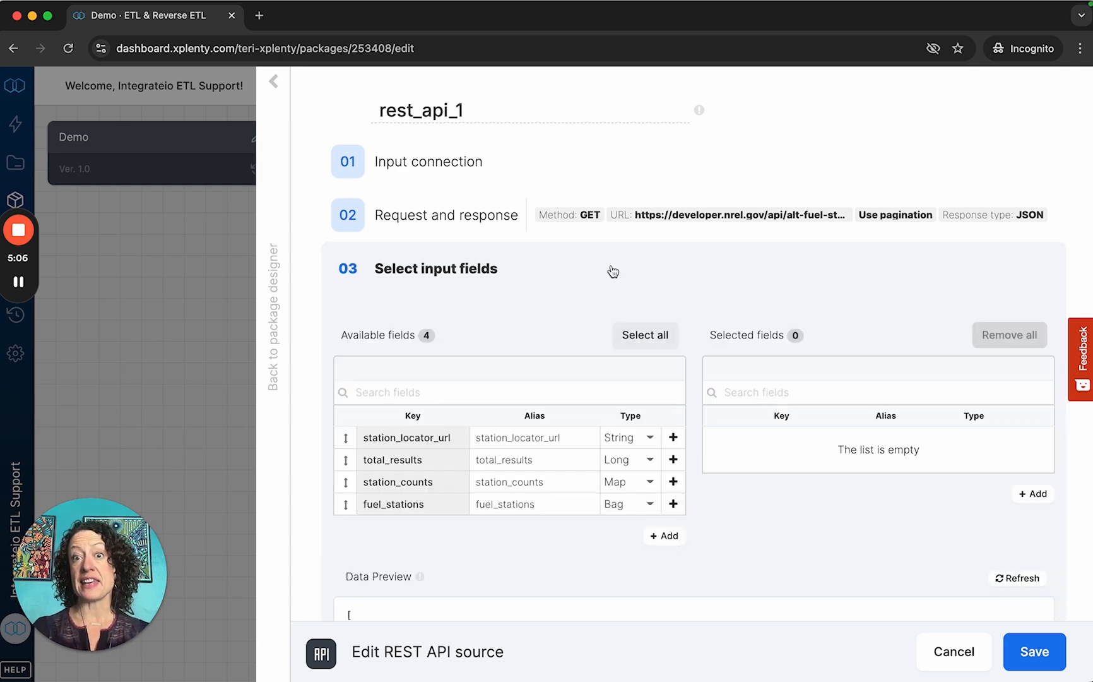
Step: Expand the first record and its fuel_stations array in the data preview to examine the response structure
scroll(544, 298, down, 2)
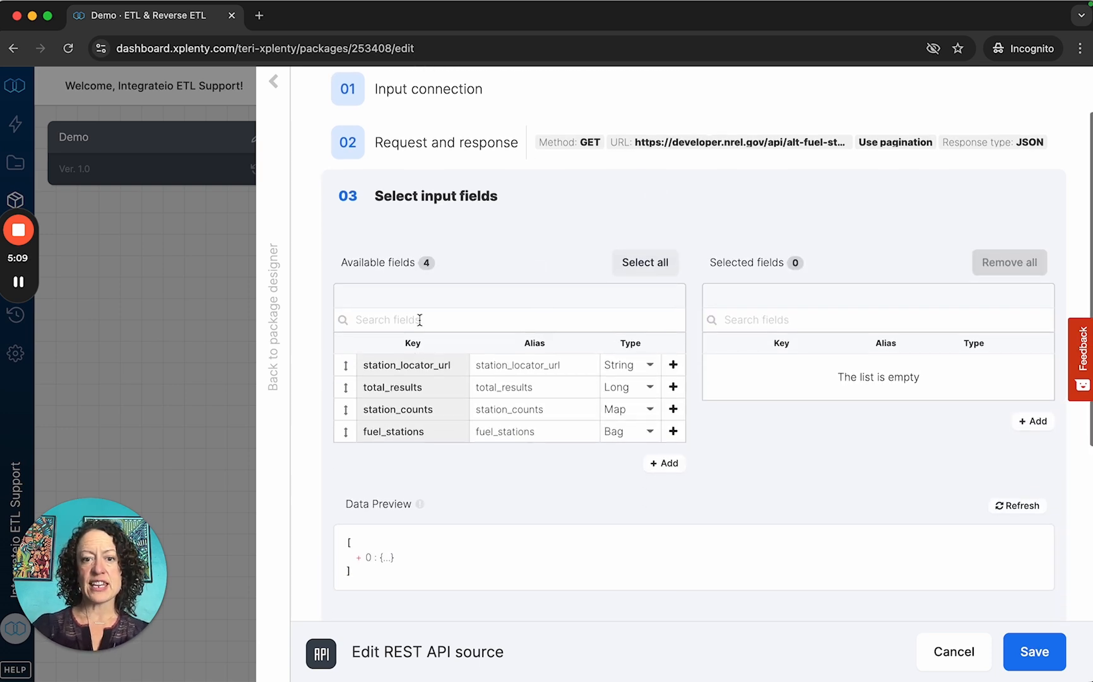
scroll(418, 289, down, 2)
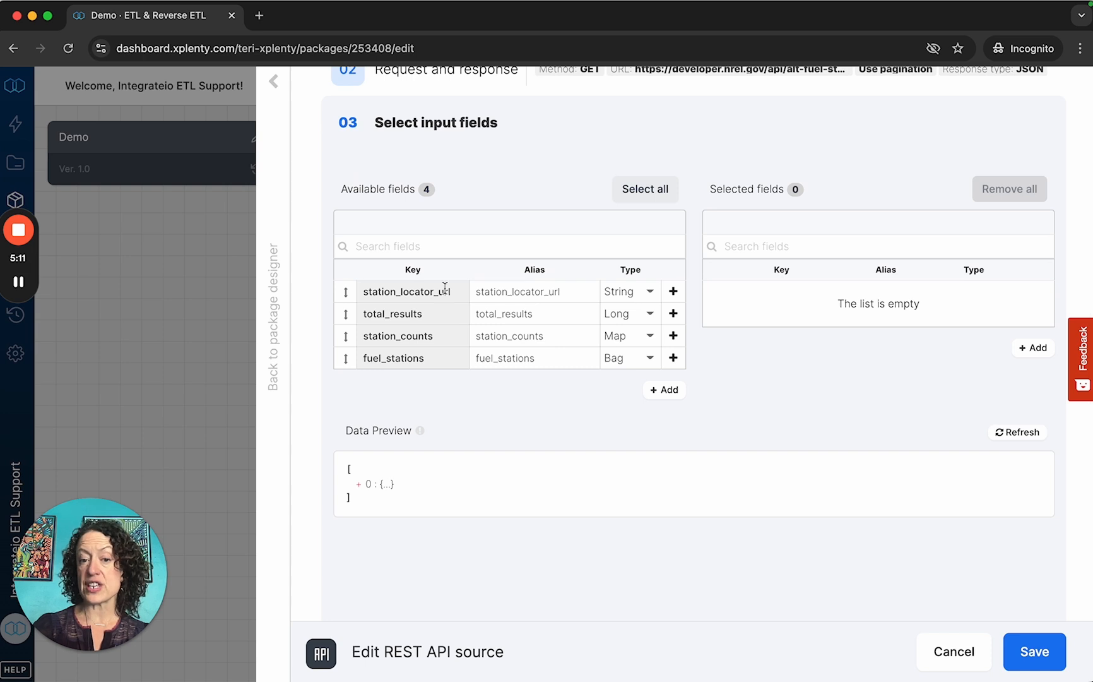
click(361, 488)
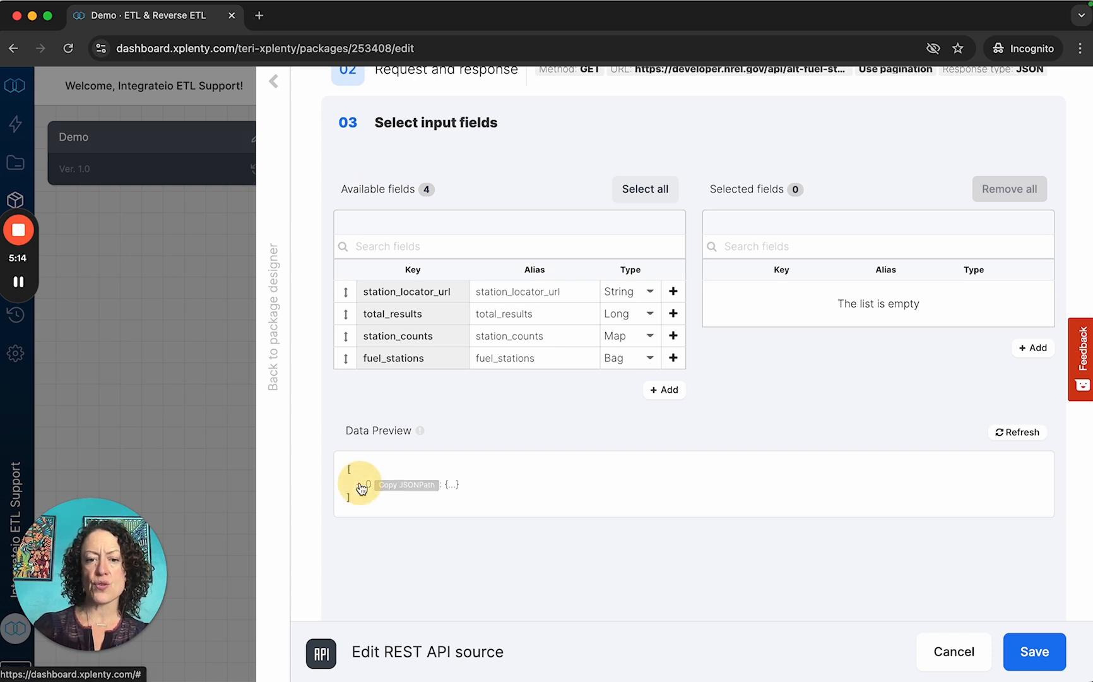
scroll(364, 379, down, 4)
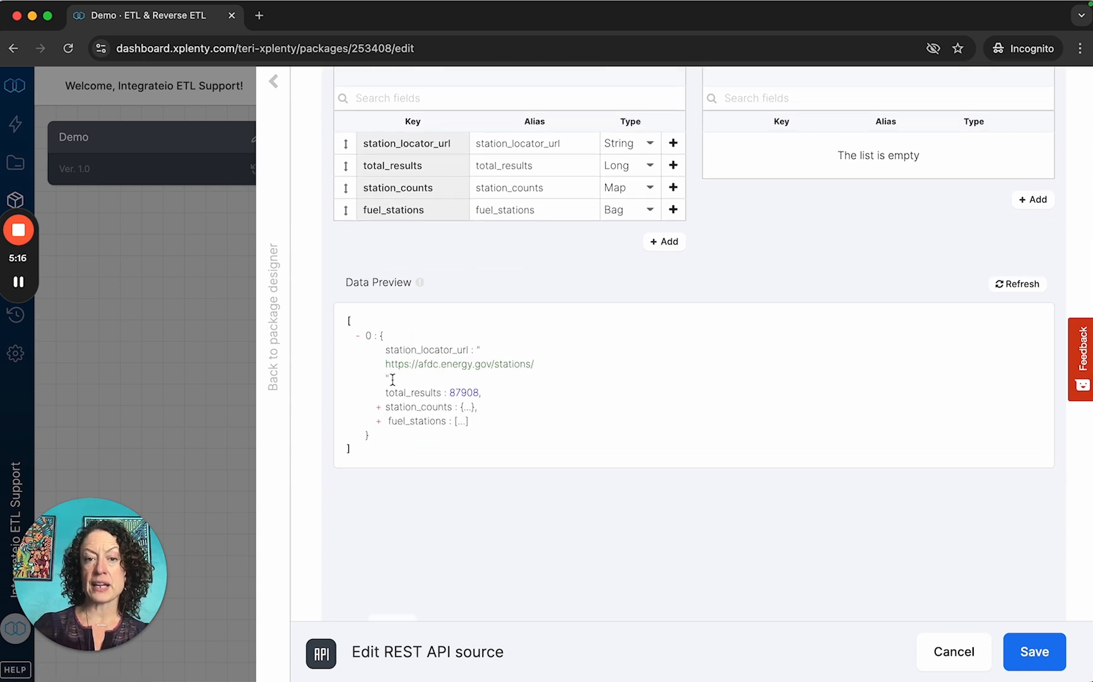
click(379, 423)
scroll(505, 426, down, 2)
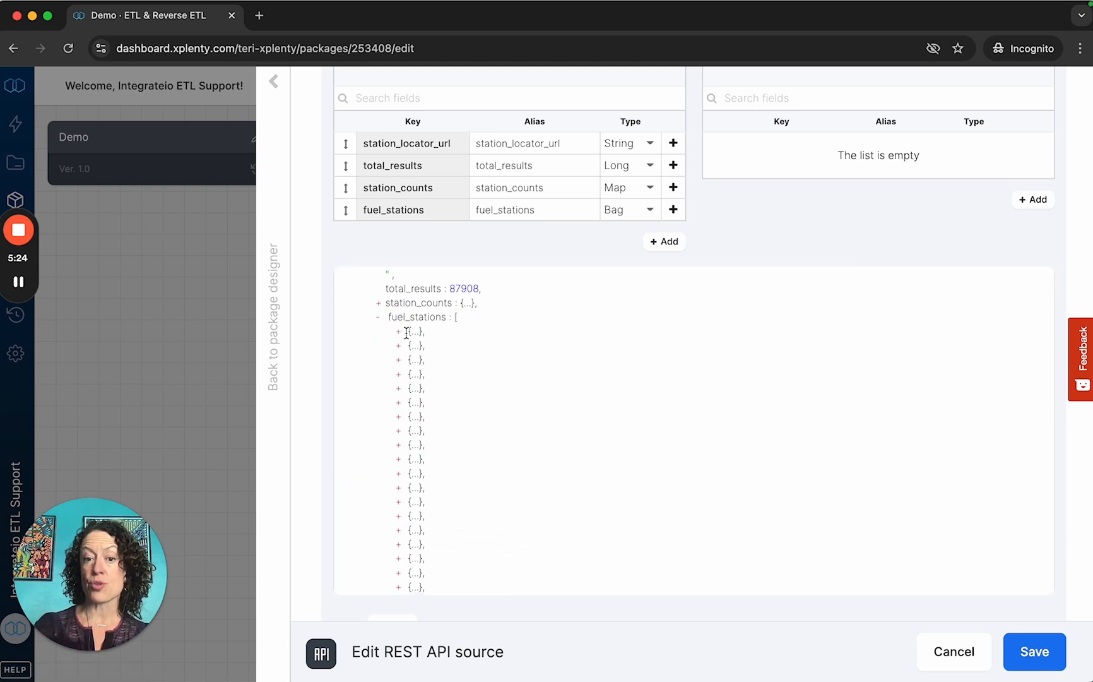
Step: Expand the first fuel_stations entry in the data preview and examine its fields and nesting
click(399, 333)
scroll(521, 412, down, 3)
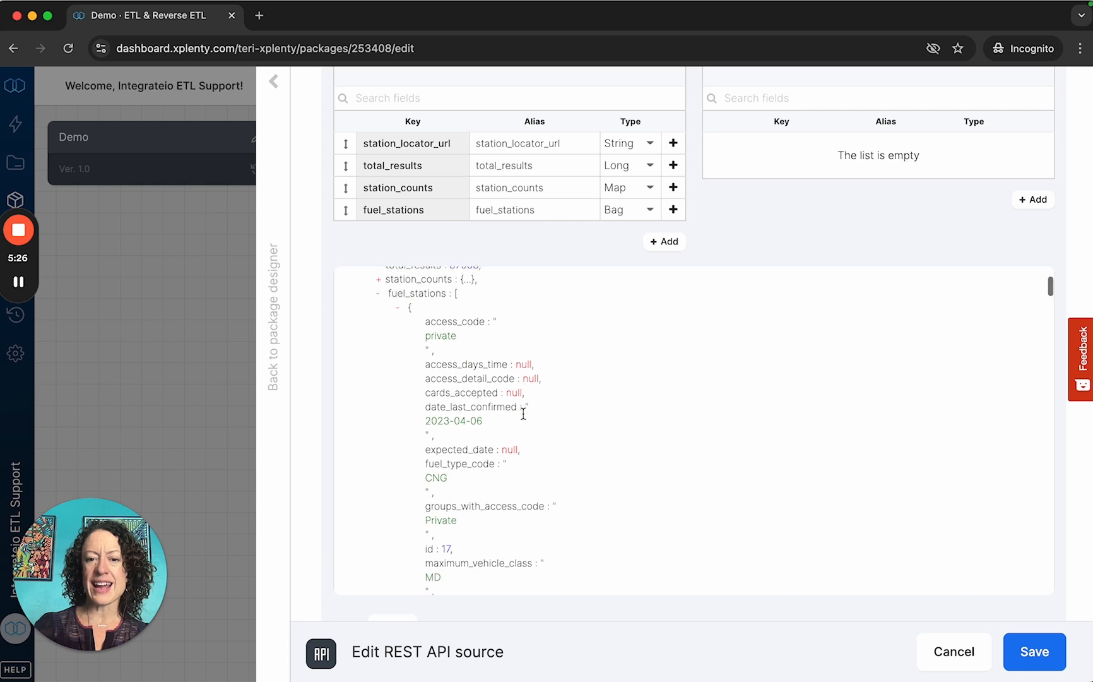
scroll(510, 345, down, 2)
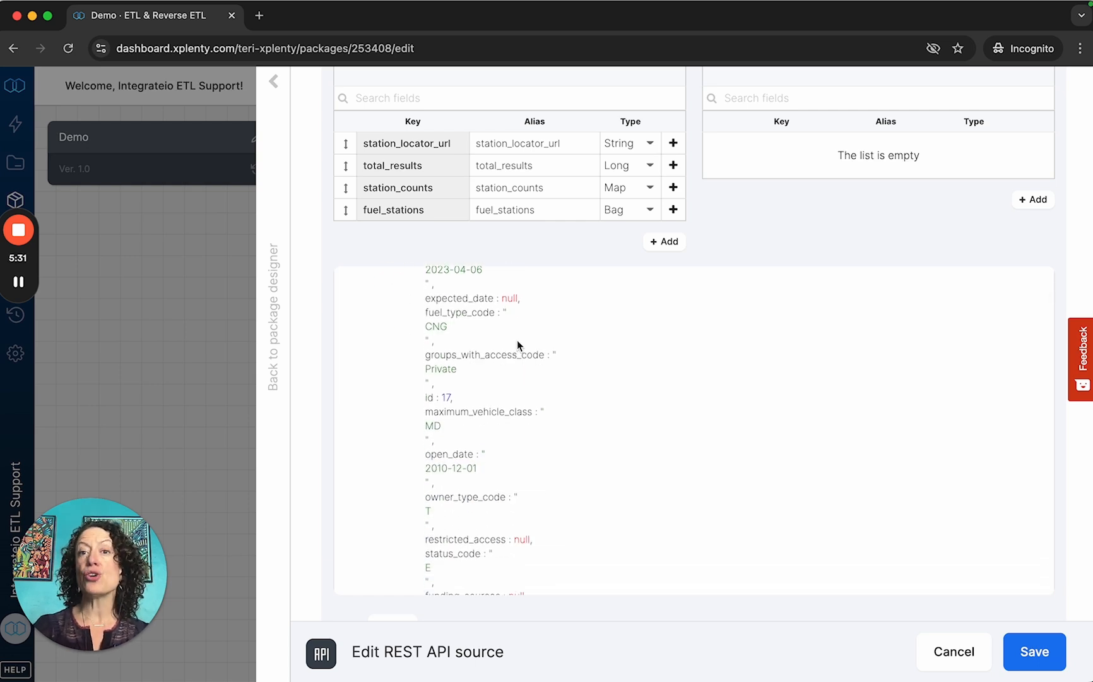
scroll(520, 385, down, 9)
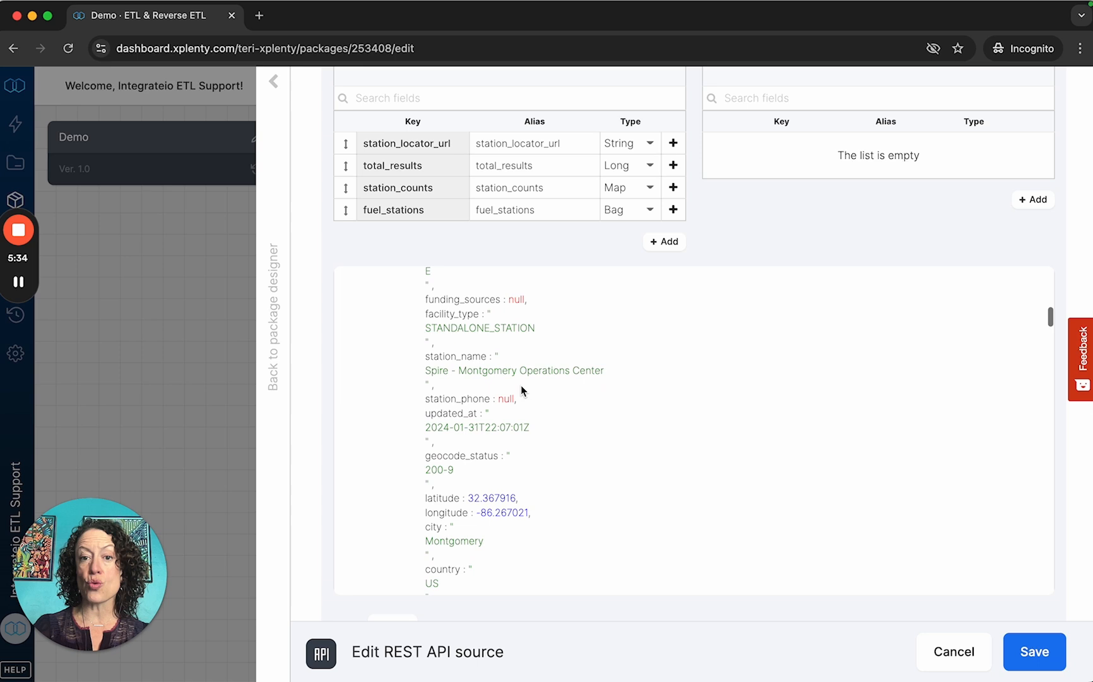
scroll(520, 385, up, 12)
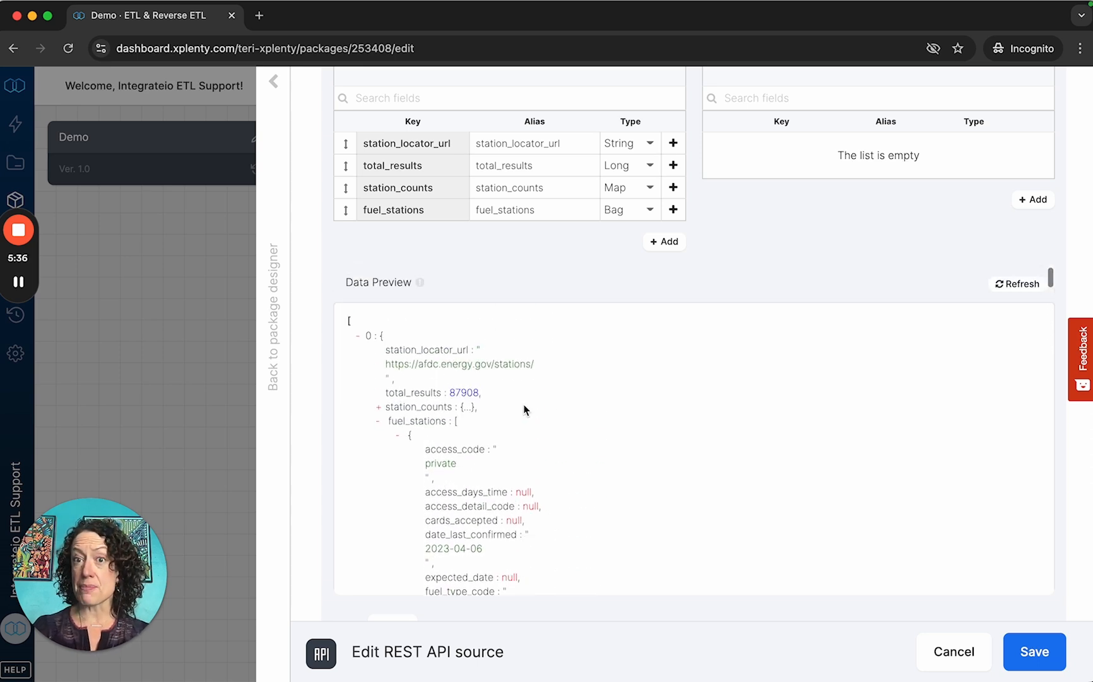
scroll(524, 409, up, 1)
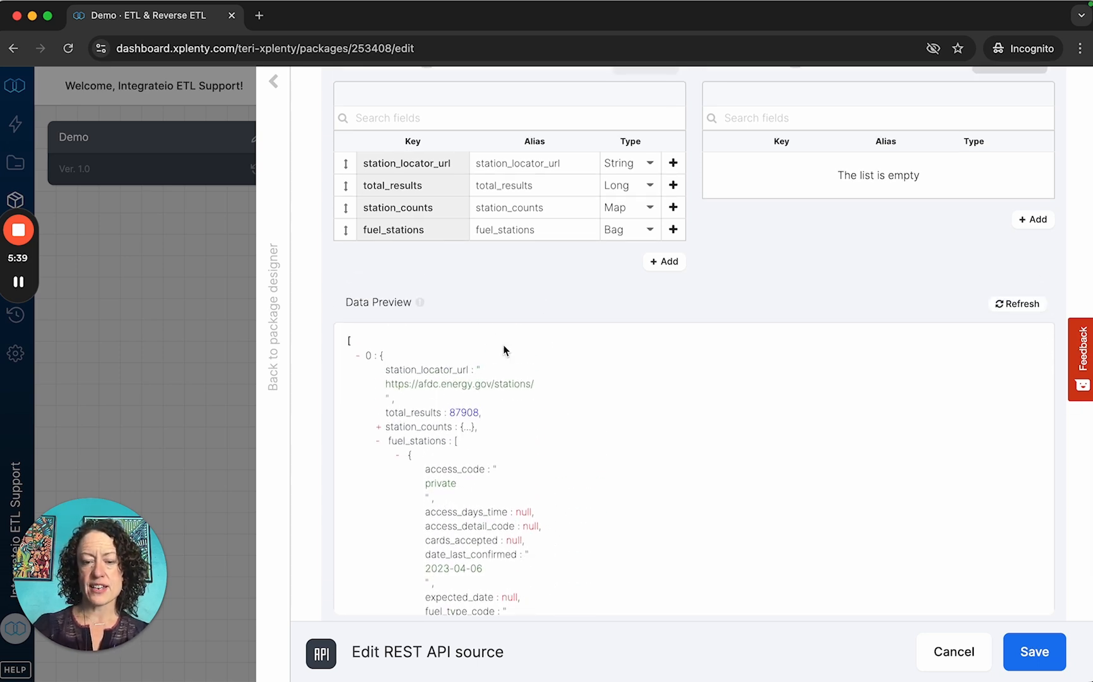
mouse_move(390, 365)
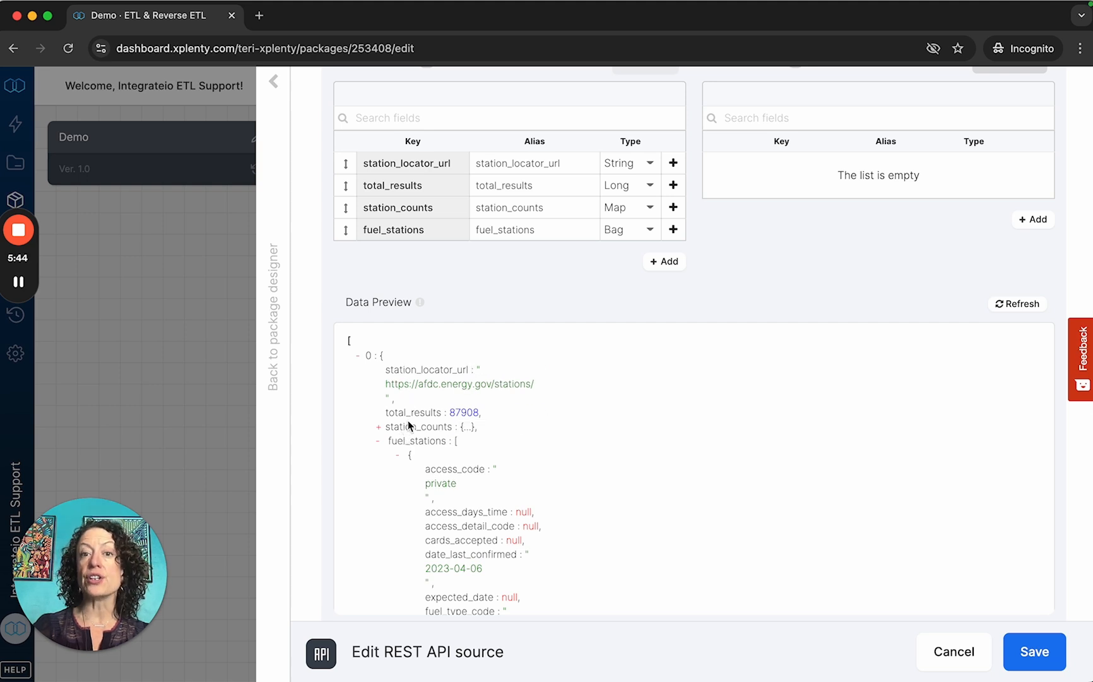
mouse_move(410, 431)
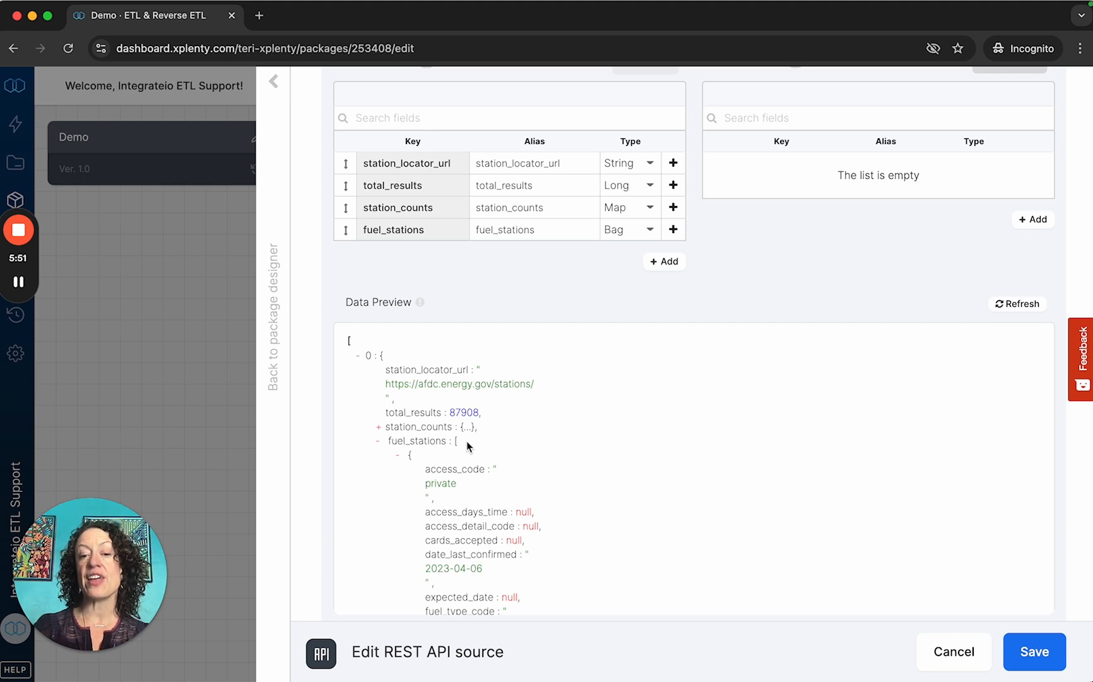
Step: Return to the request and response settings, set the base record JSONPath expression to $.fuel_stations[*], and proceed to the response schema
scroll(491, 300, up, 5)
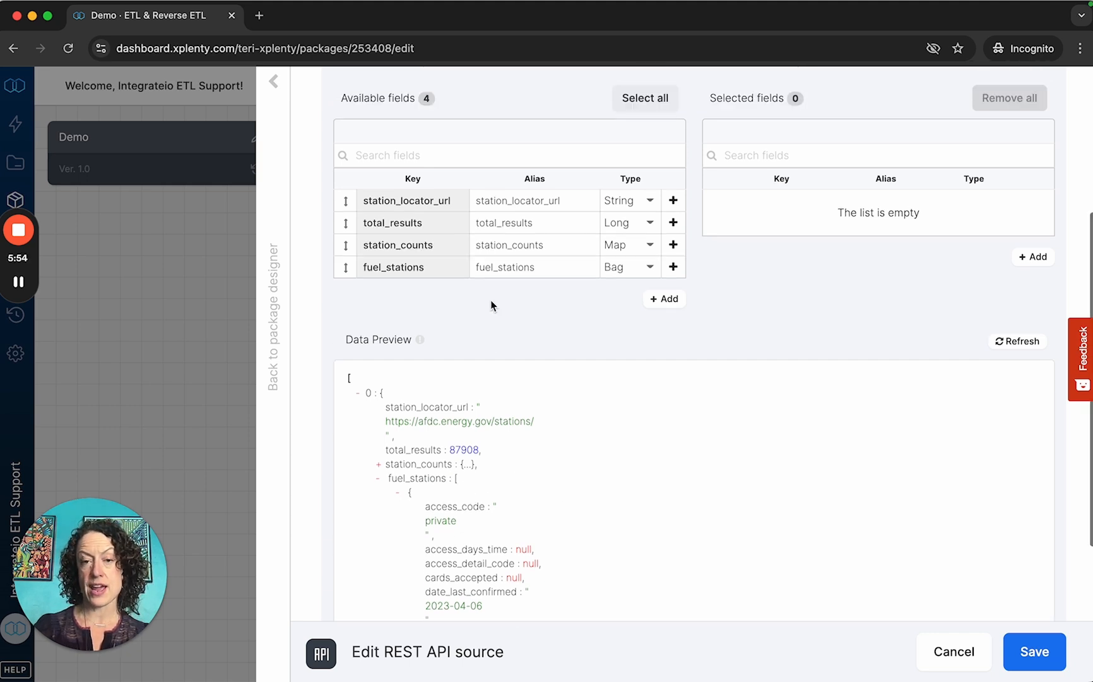
click(468, 190)
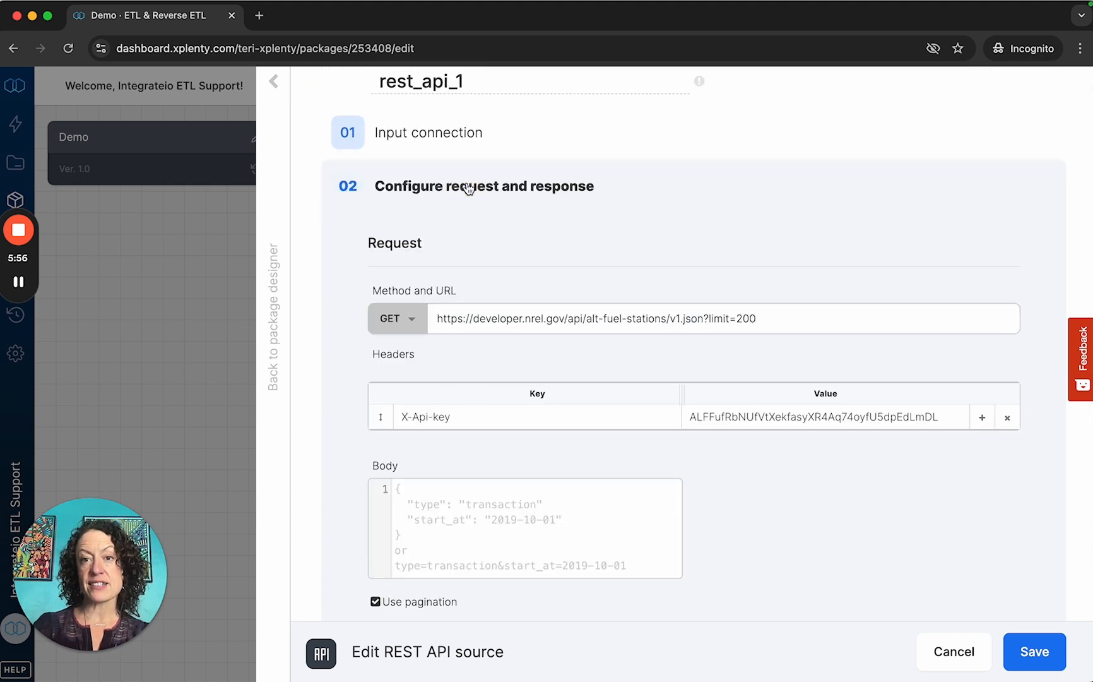
scroll(477, 418, down, 8)
click(422, 436)
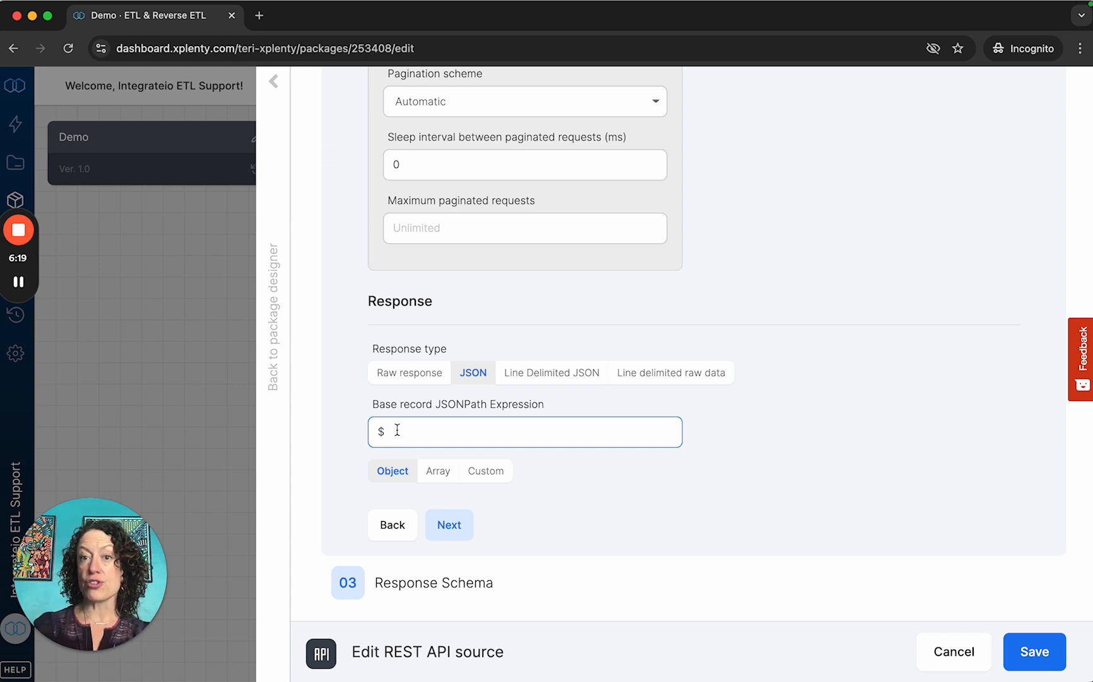
text(.)
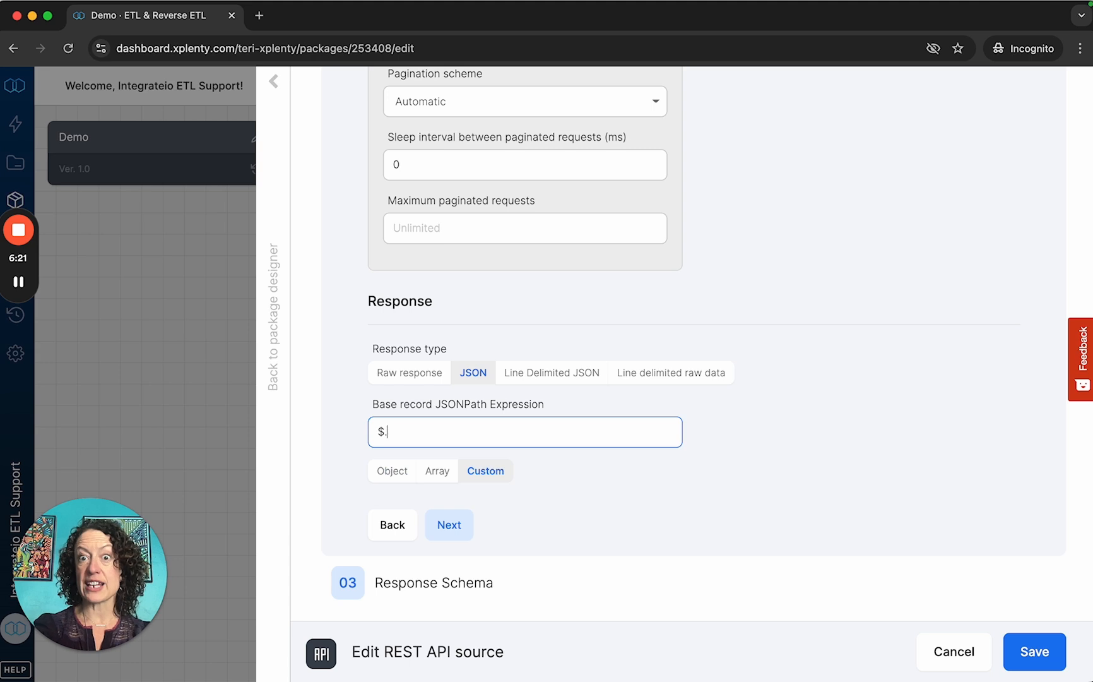
text(fue)
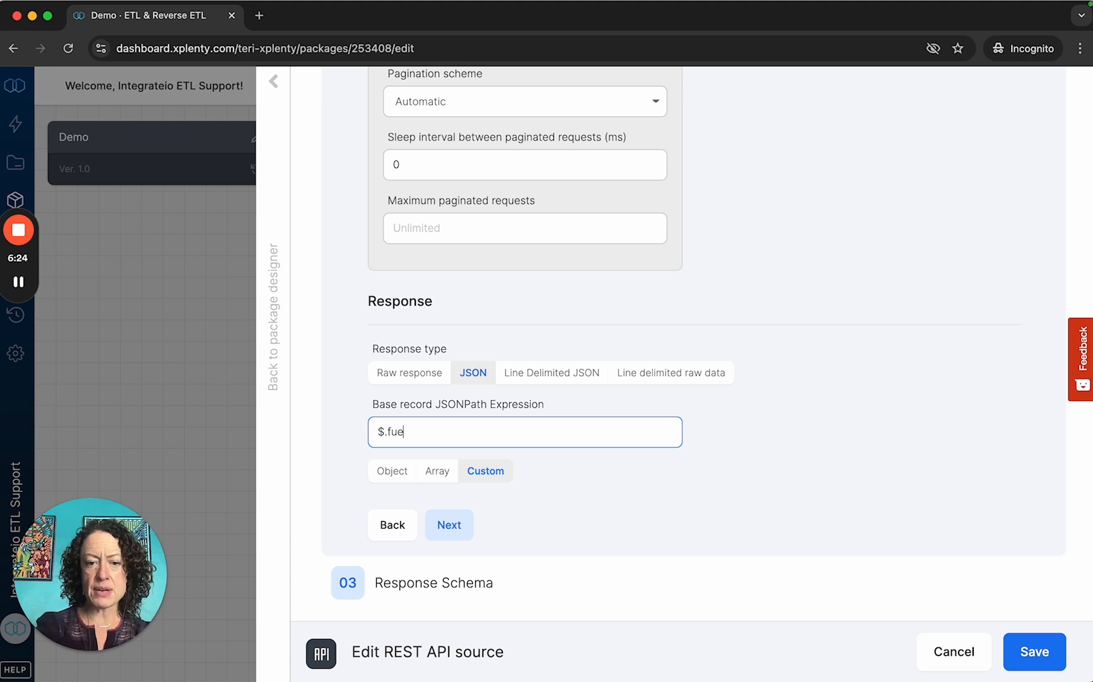
text(l_stations)
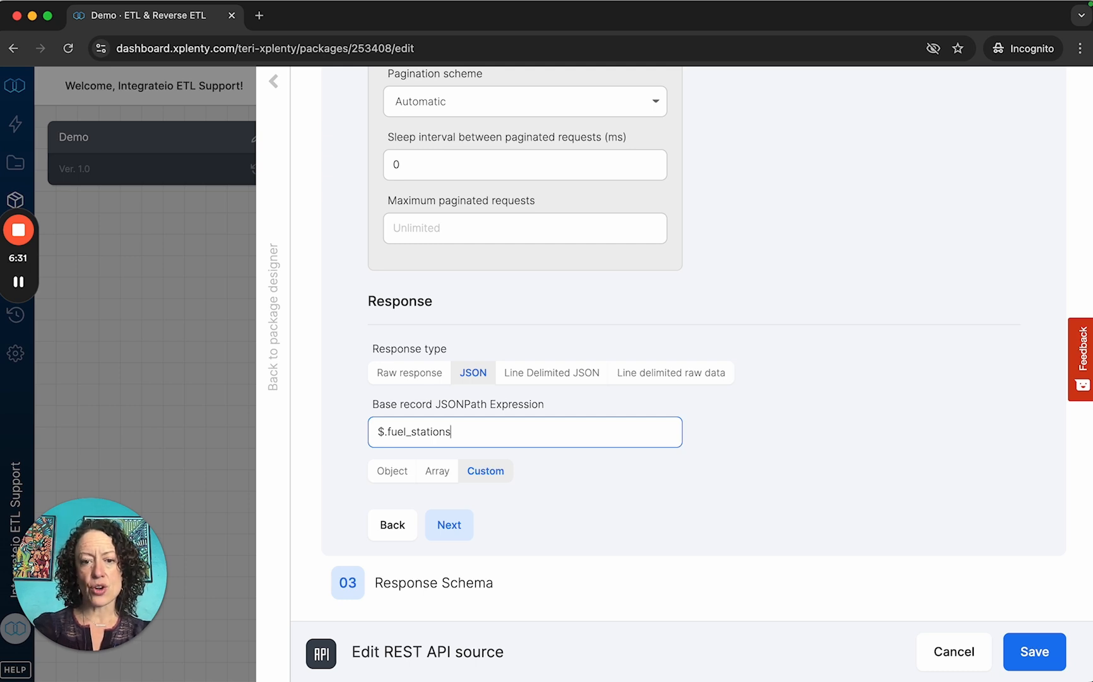
text([*)
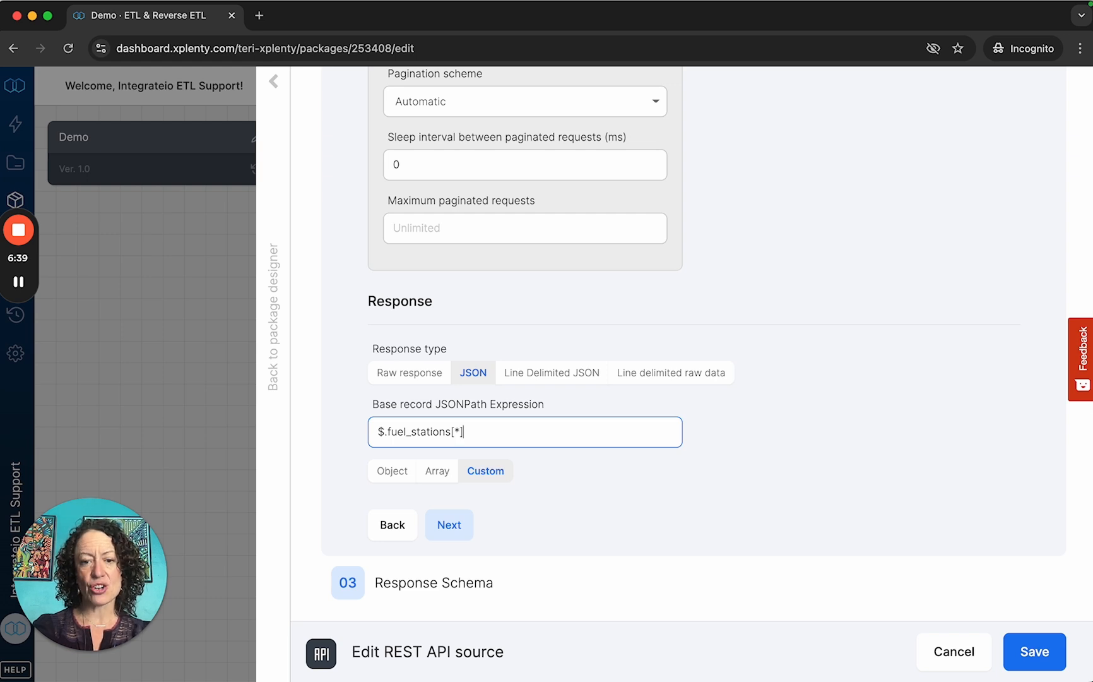
click(524, 484)
scroll(542, 521, down, 1)
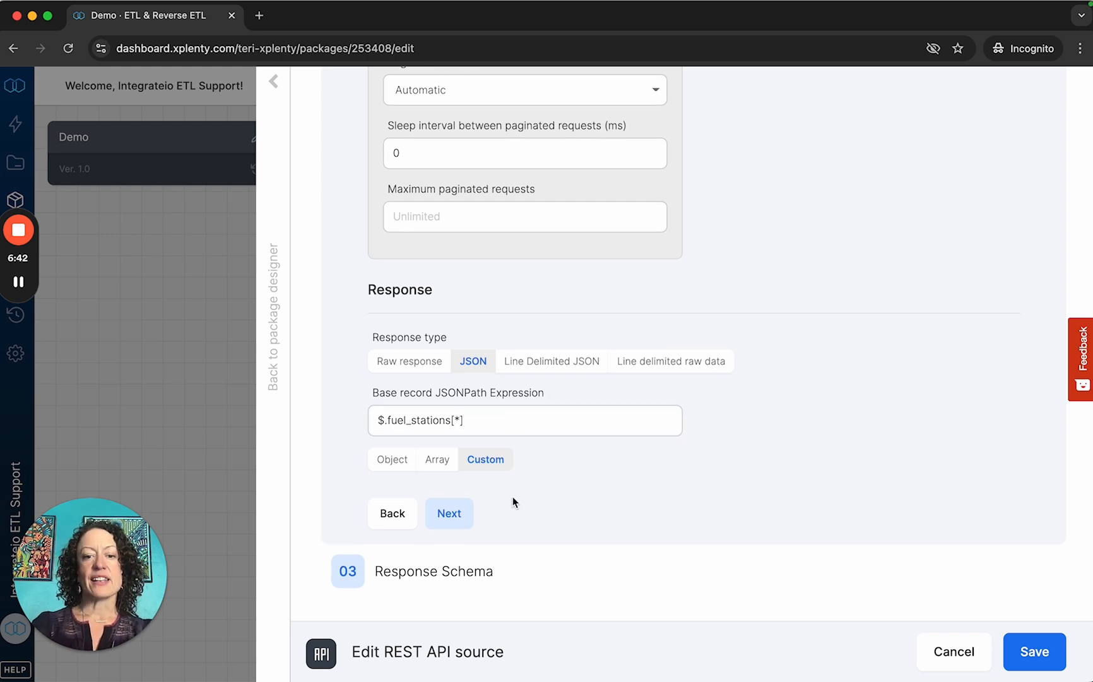
click(458, 518)
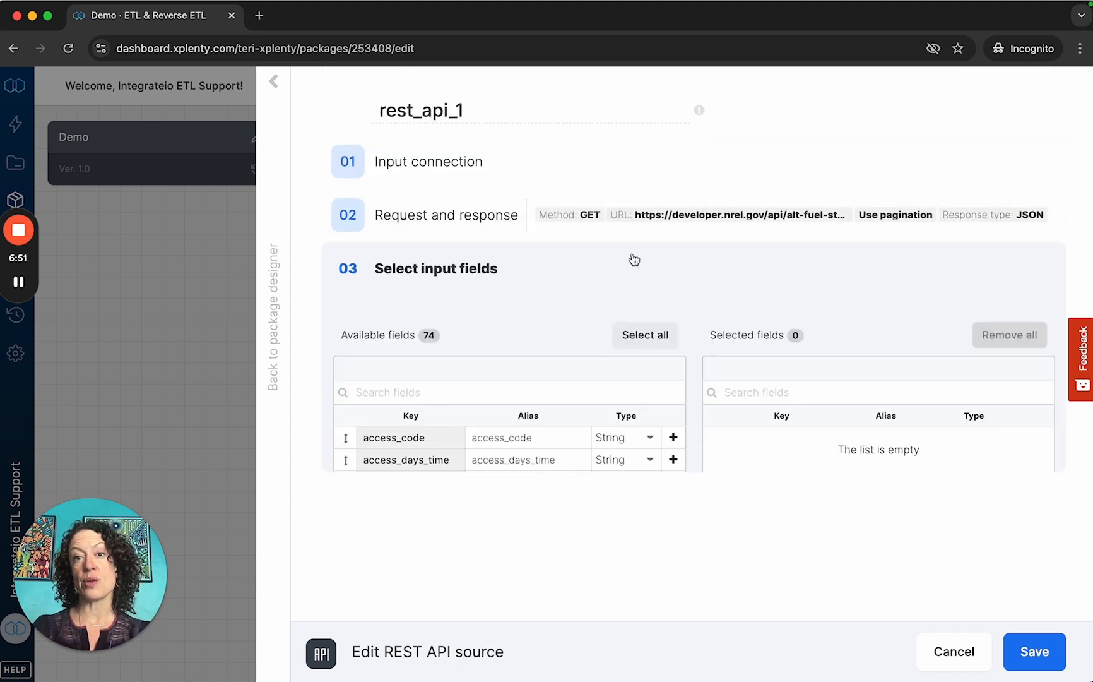
Step: Review the available fields and expand record 0 in the data preview to examine the individual station fields
scroll(593, 378, down, 1)
scroll(593, 380, down, 2)
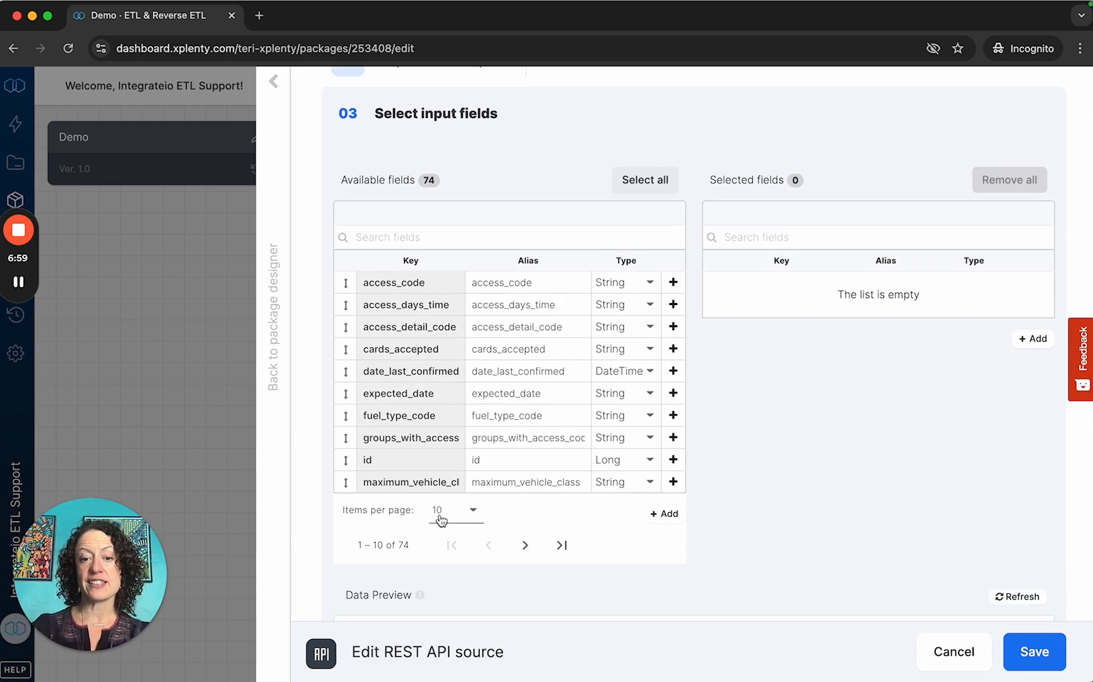
scroll(443, 517, down, 2)
scroll(441, 516, down, 1)
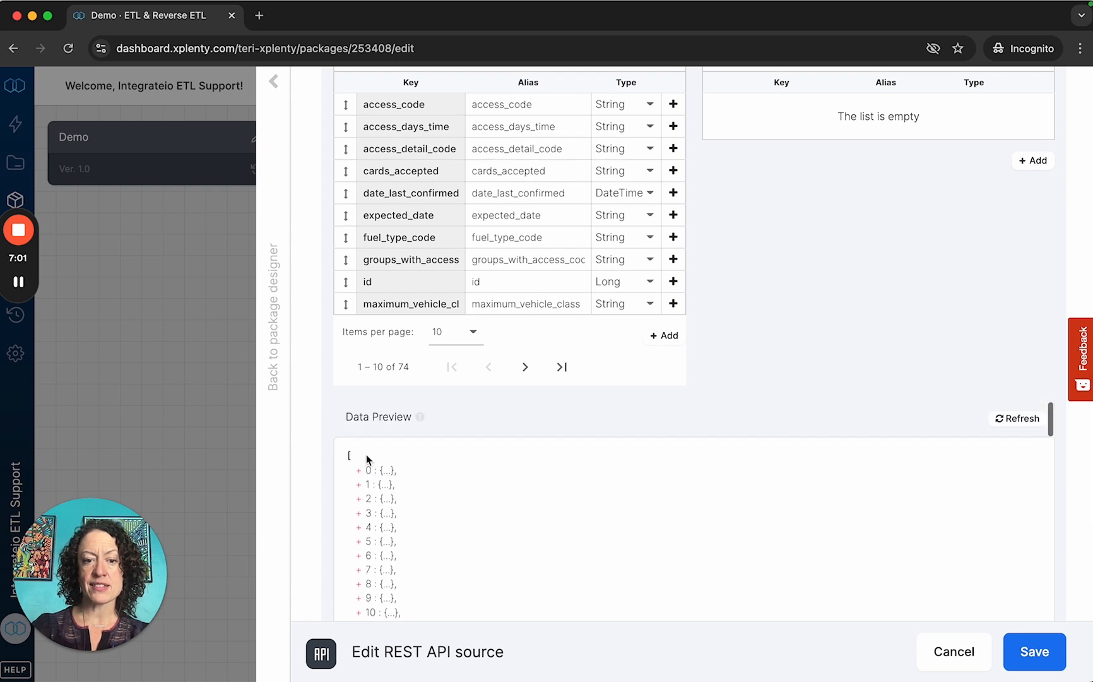
click(359, 473)
scroll(517, 550, down, 5)
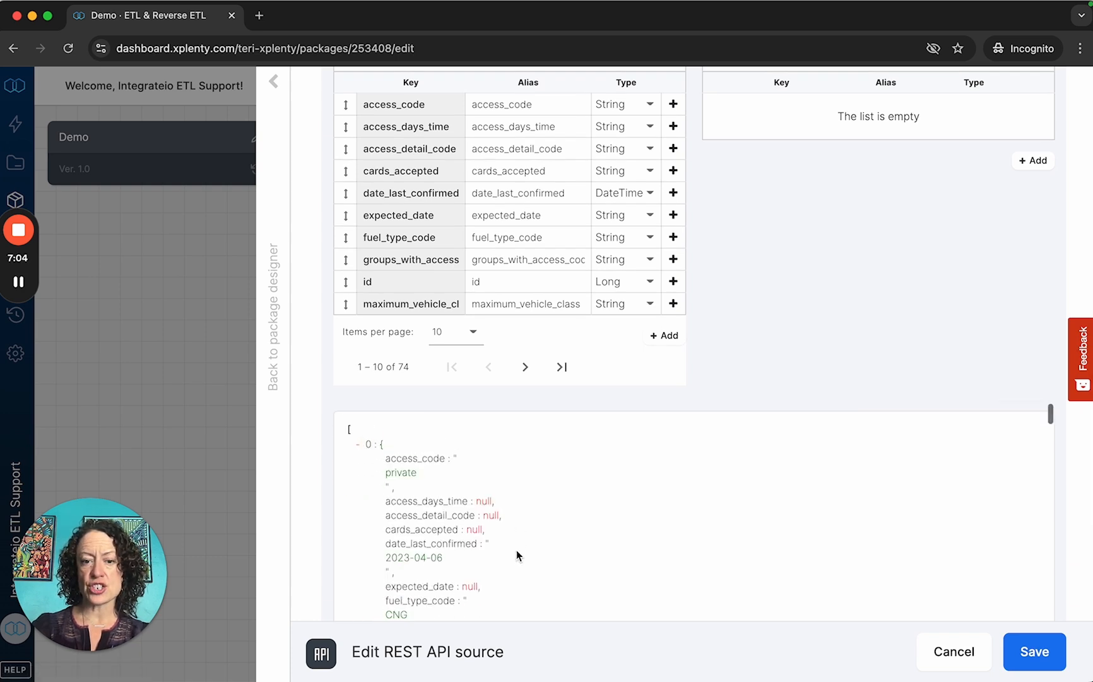
scroll(517, 550, down, 2)
scroll(517, 551, up, 2)
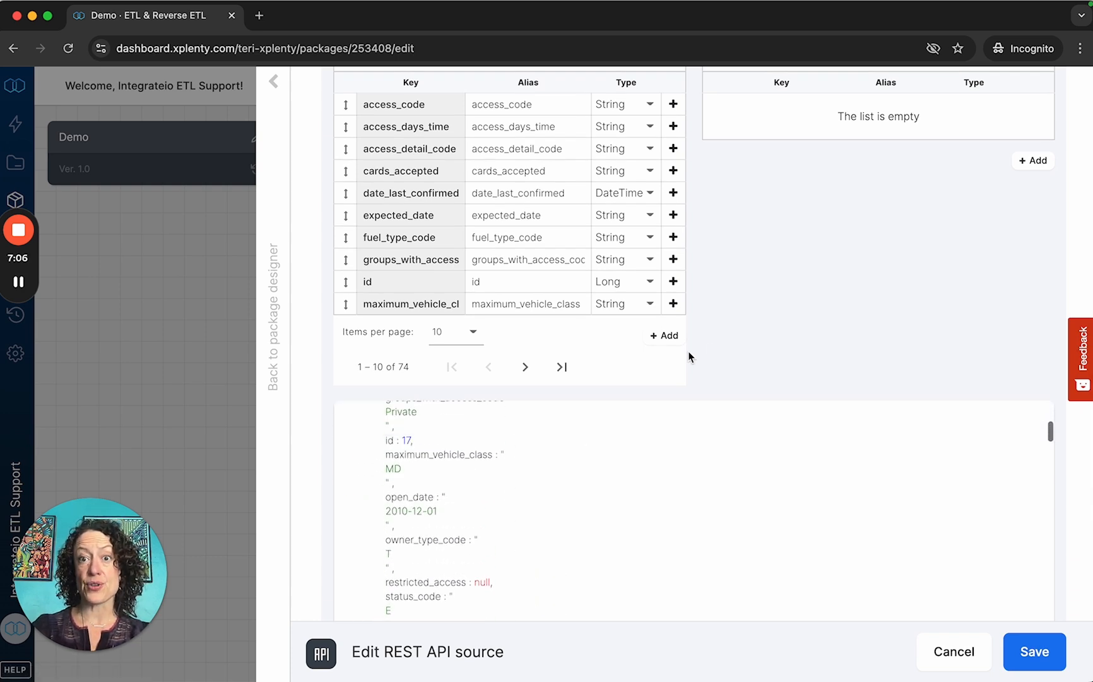
Step: Add access_code, access_detail_code and expected_date individually to the selected input fields
scroll(749, 345, up, 1)
scroll(748, 351, up, 4)
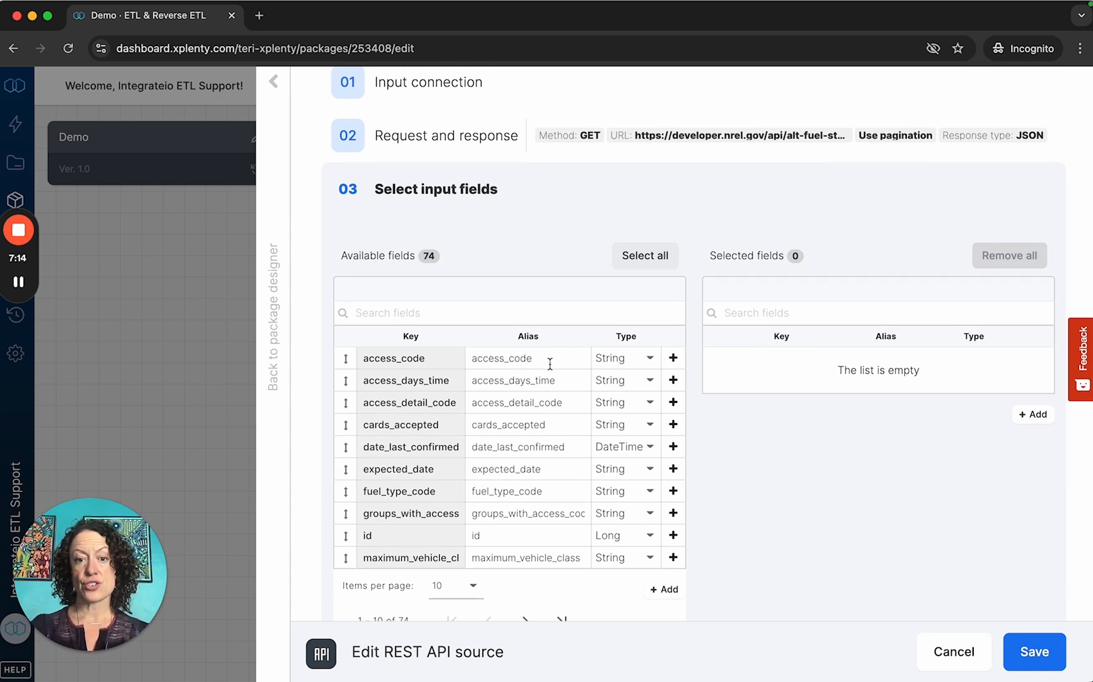
click(674, 359)
click(673, 402)
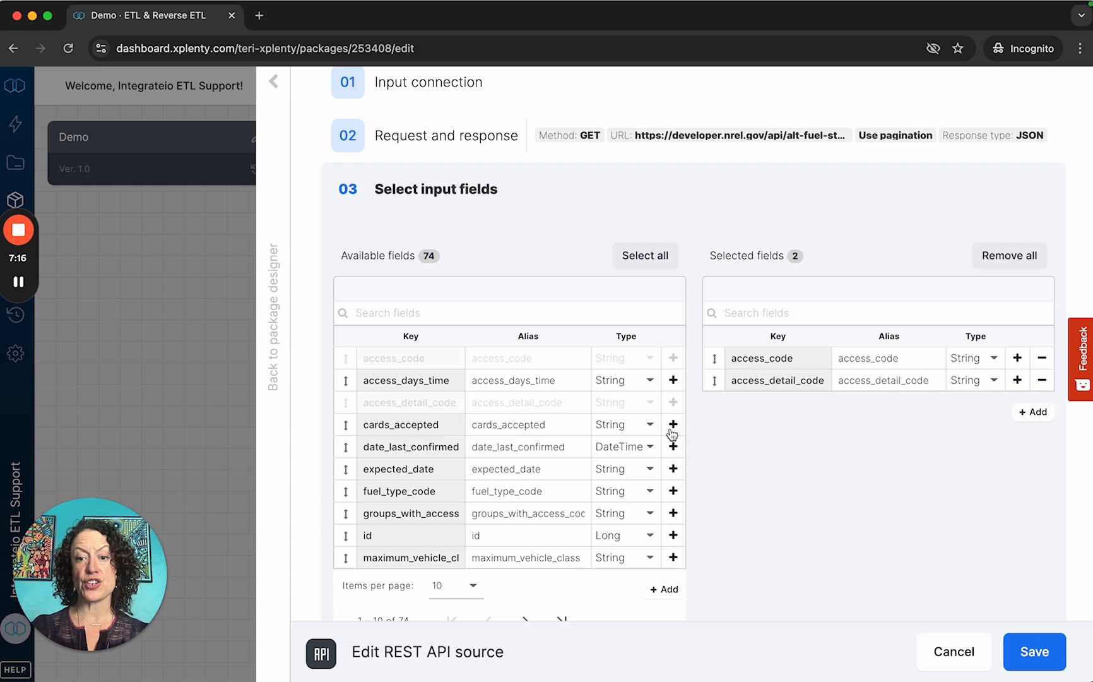
click(673, 469)
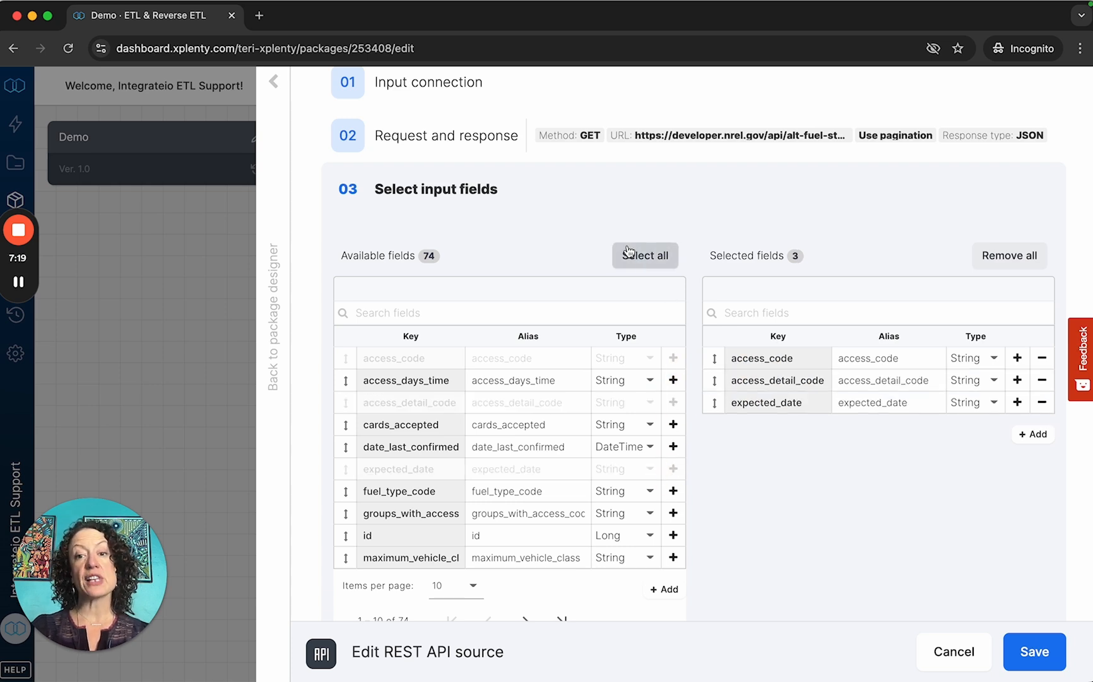
Step: Select all available input fields for the REST API source and save the component
click(644, 256)
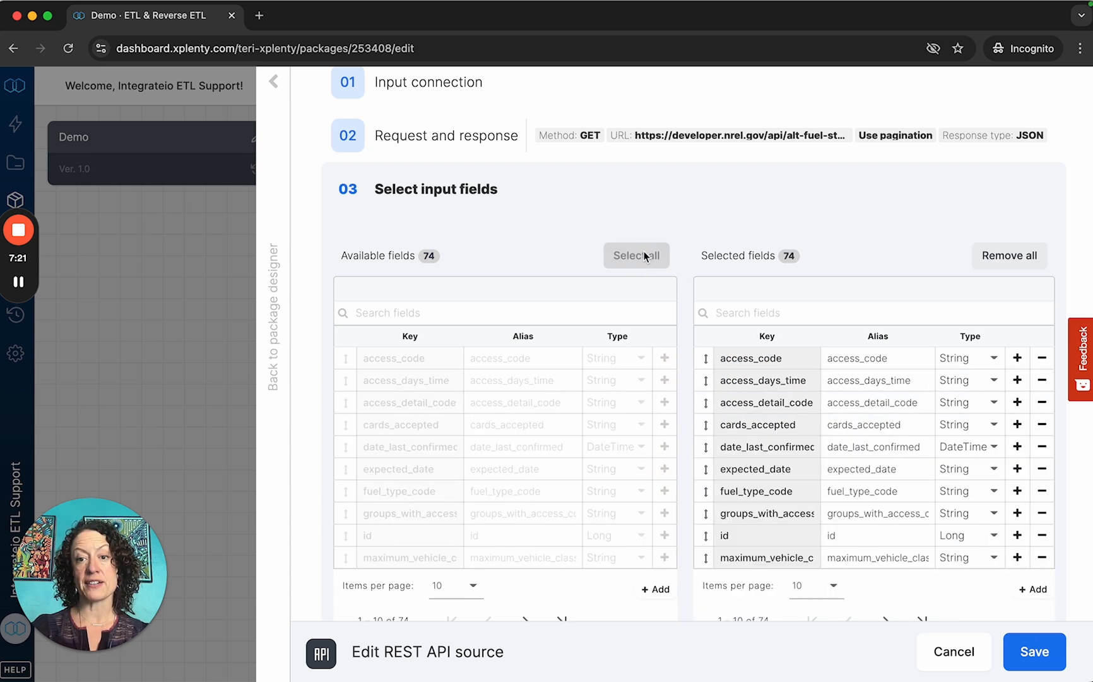
scroll(826, 372, down, 2)
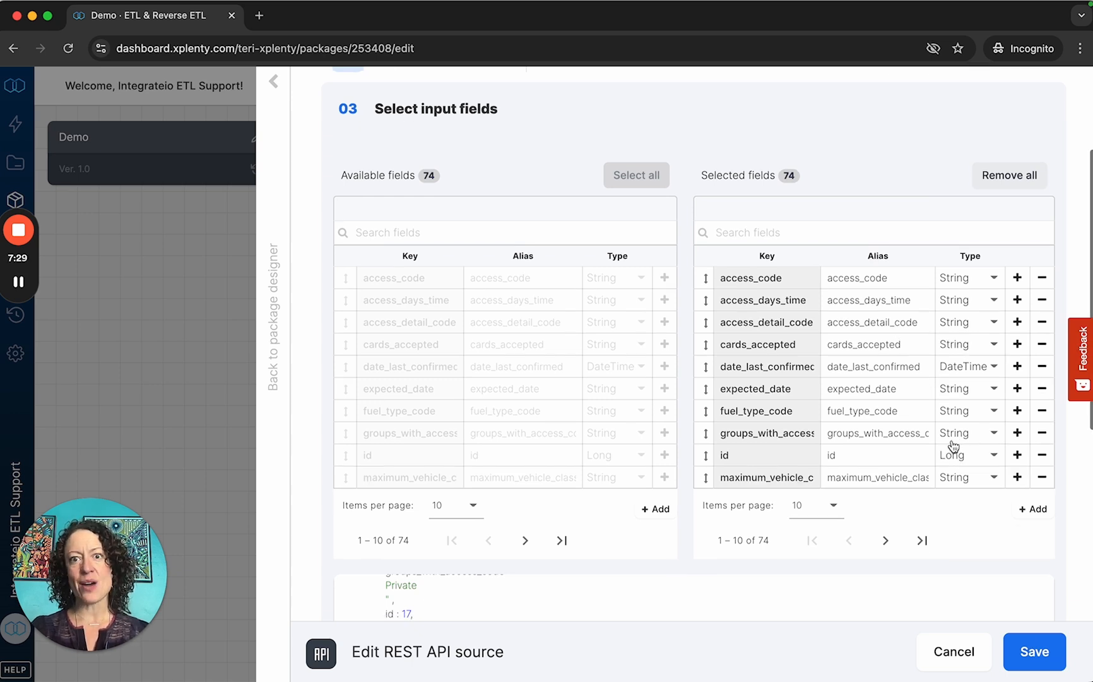
scroll(953, 444, down, 1)
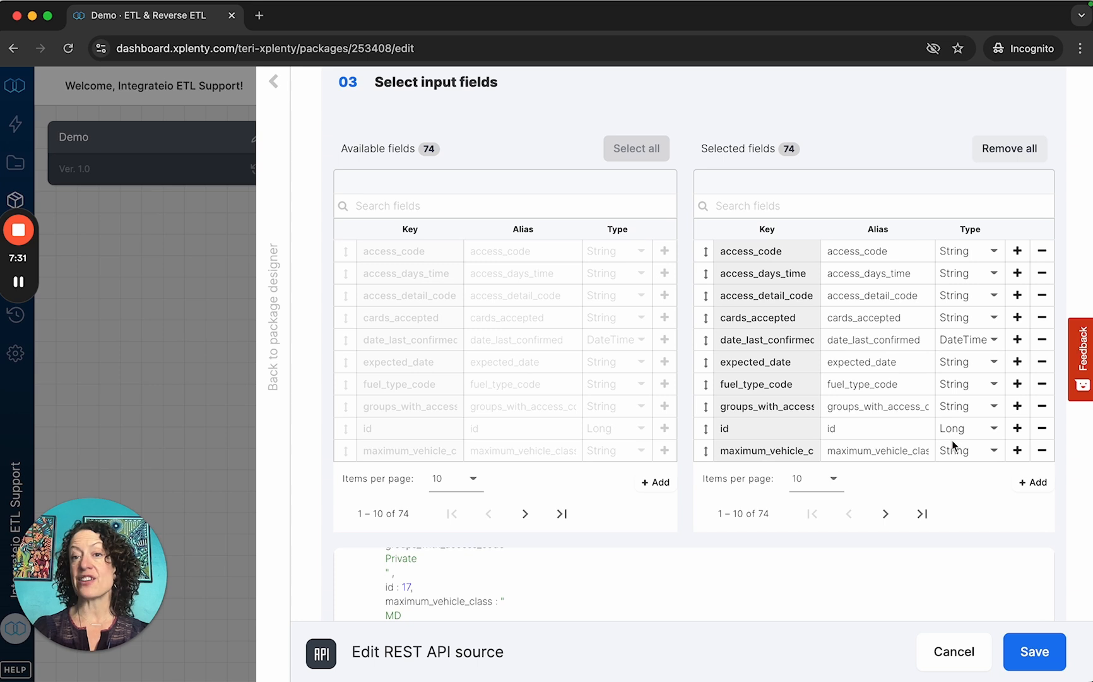
click(1037, 649)
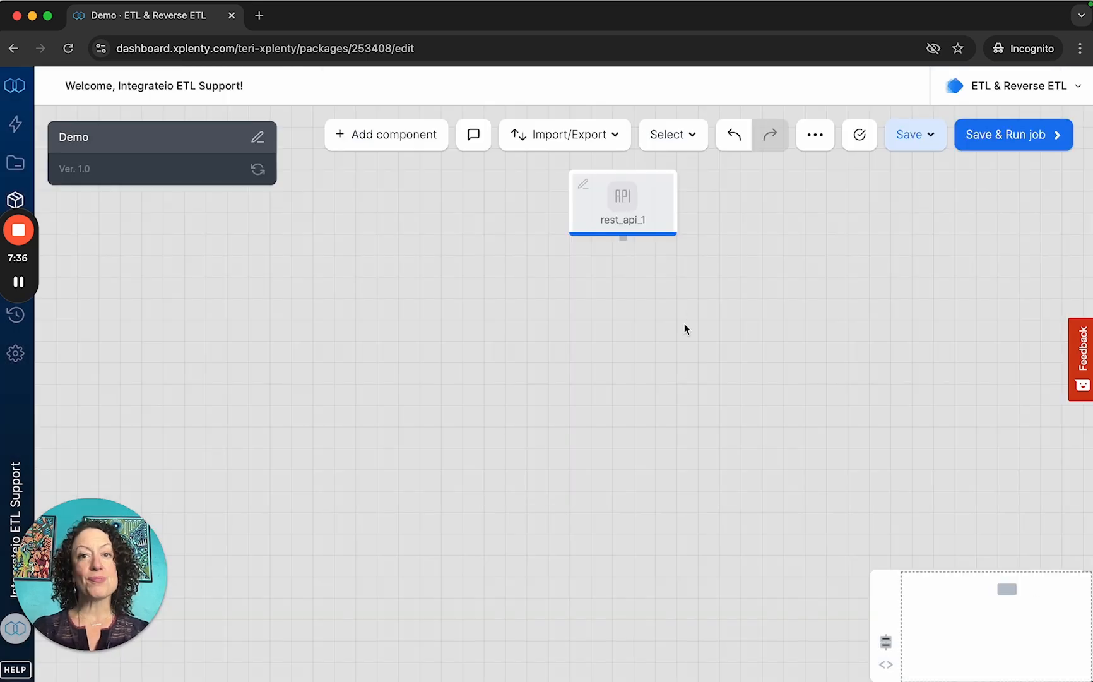